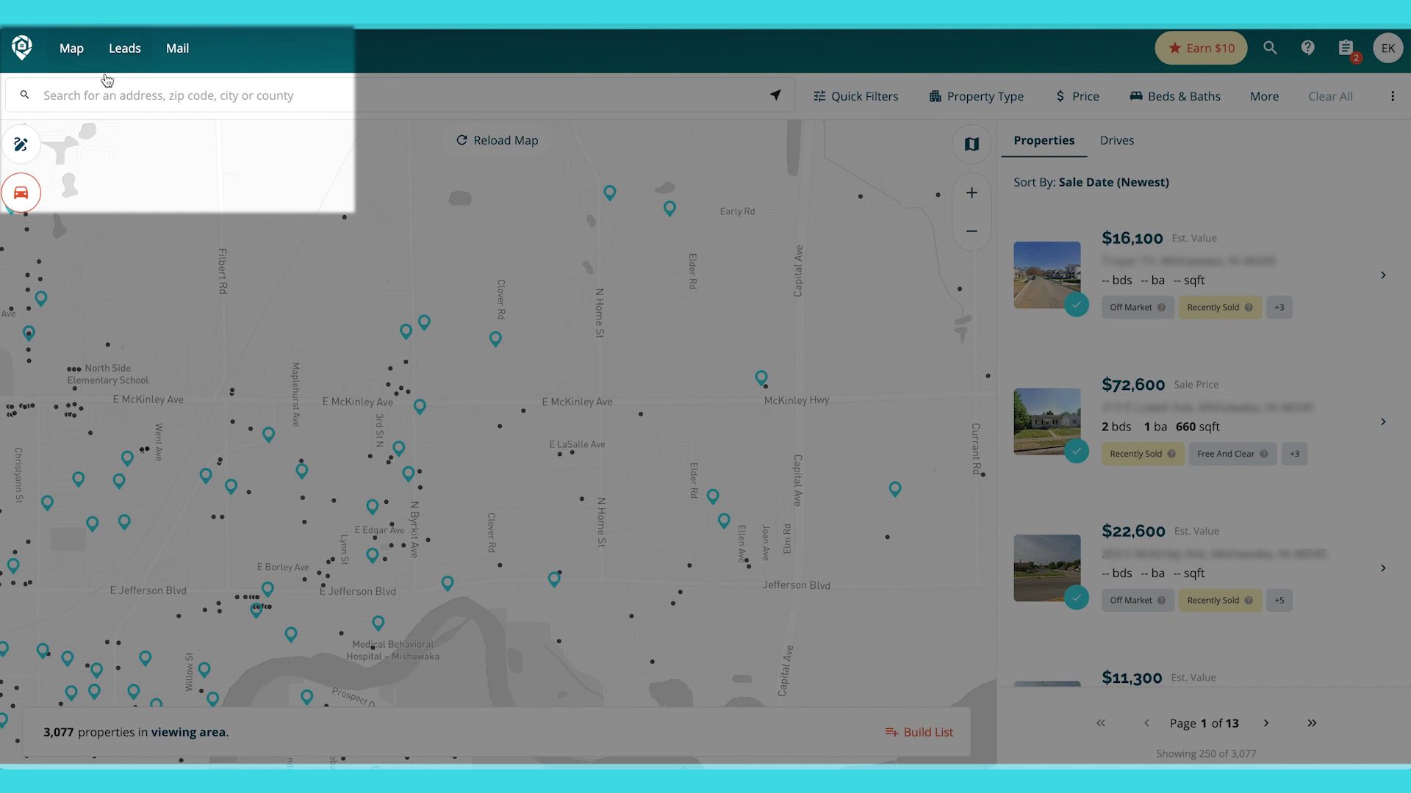
Step: Dismiss the address suggestions and center the map on your location, showing 4,174 properties
left_click(96, 90)
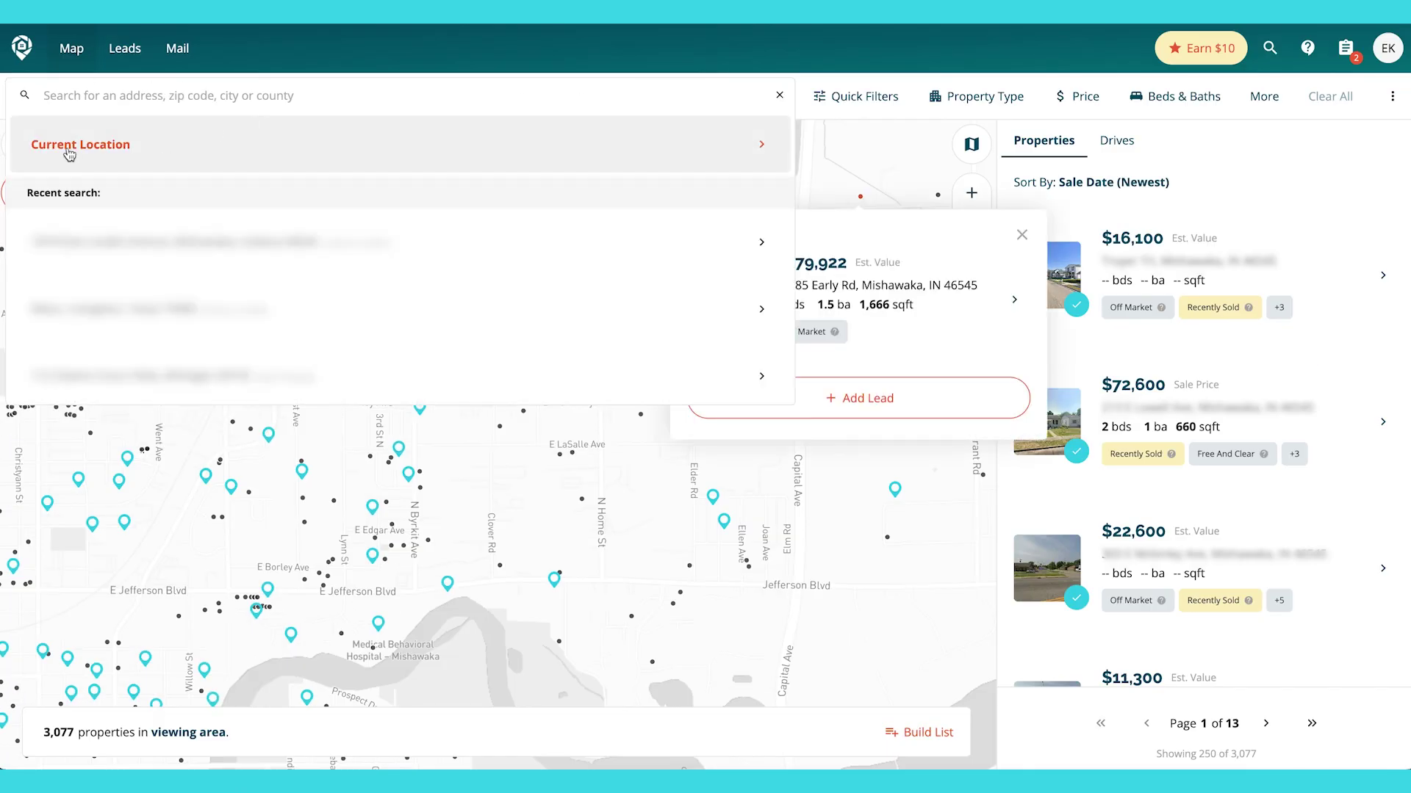
left_click(780, 95)
left_click(778, 96)
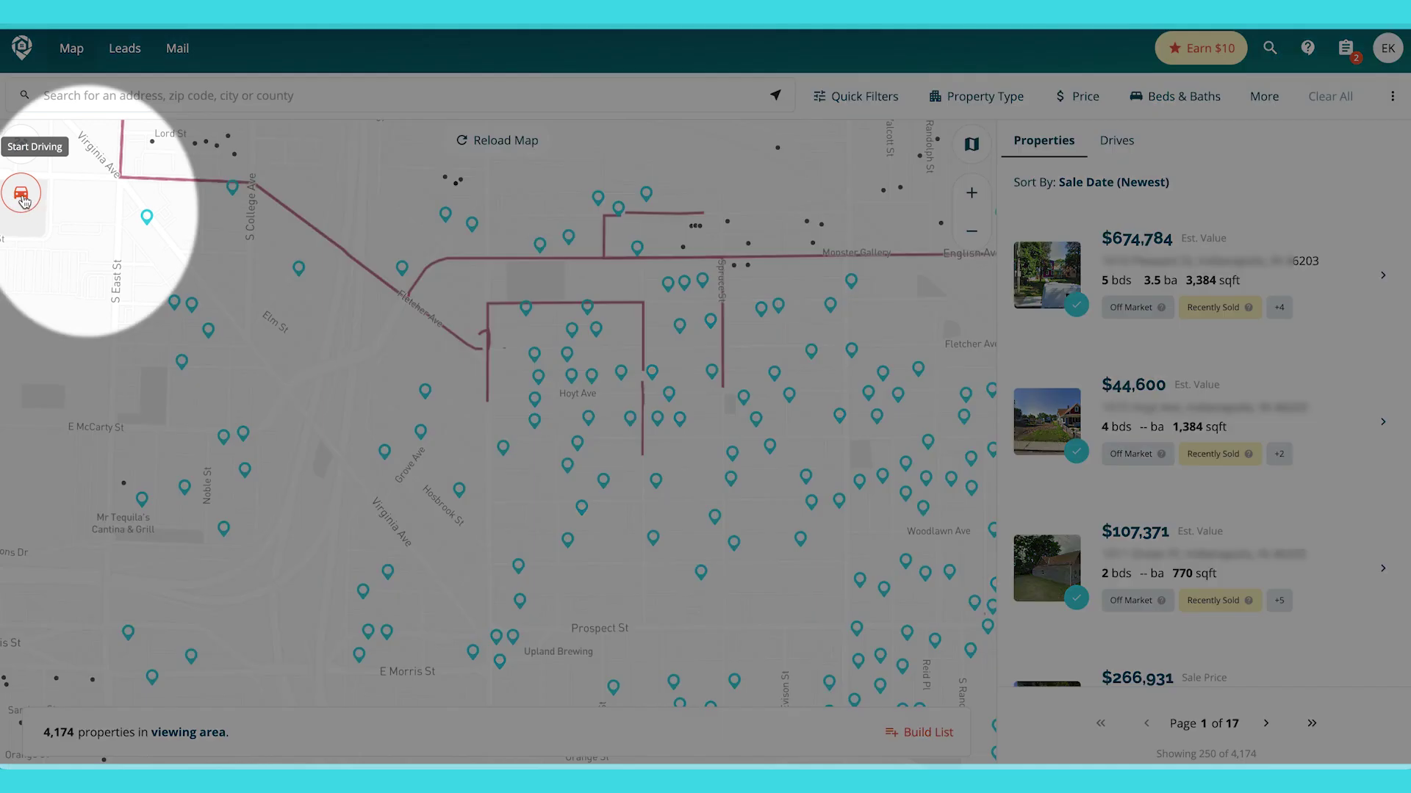
Step: Launch a virtual drive starting from the chosen property on Spann Ave
left_click(21, 195)
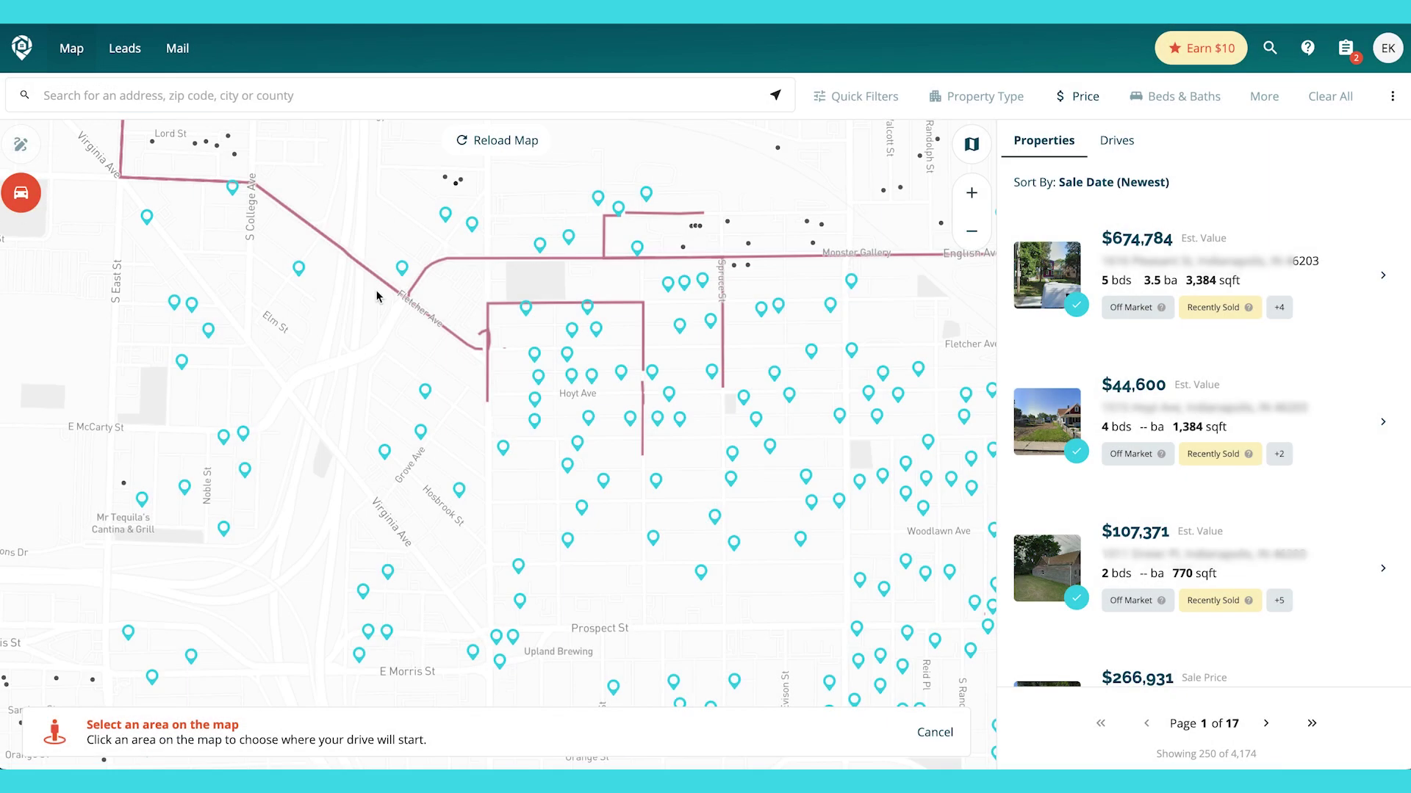
scroll(377, 297, "up", 5)
left_click(556, 180)
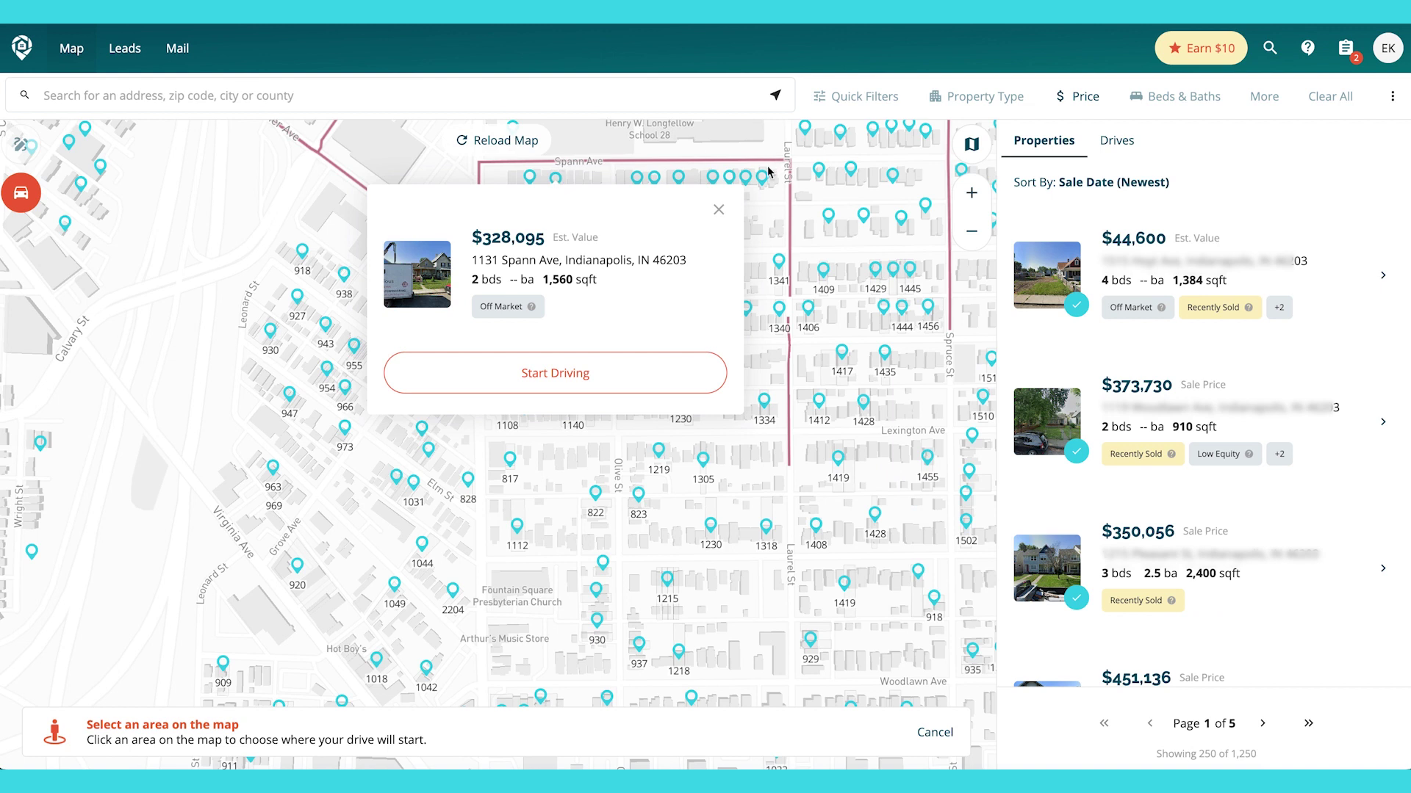
left_click(554, 374)
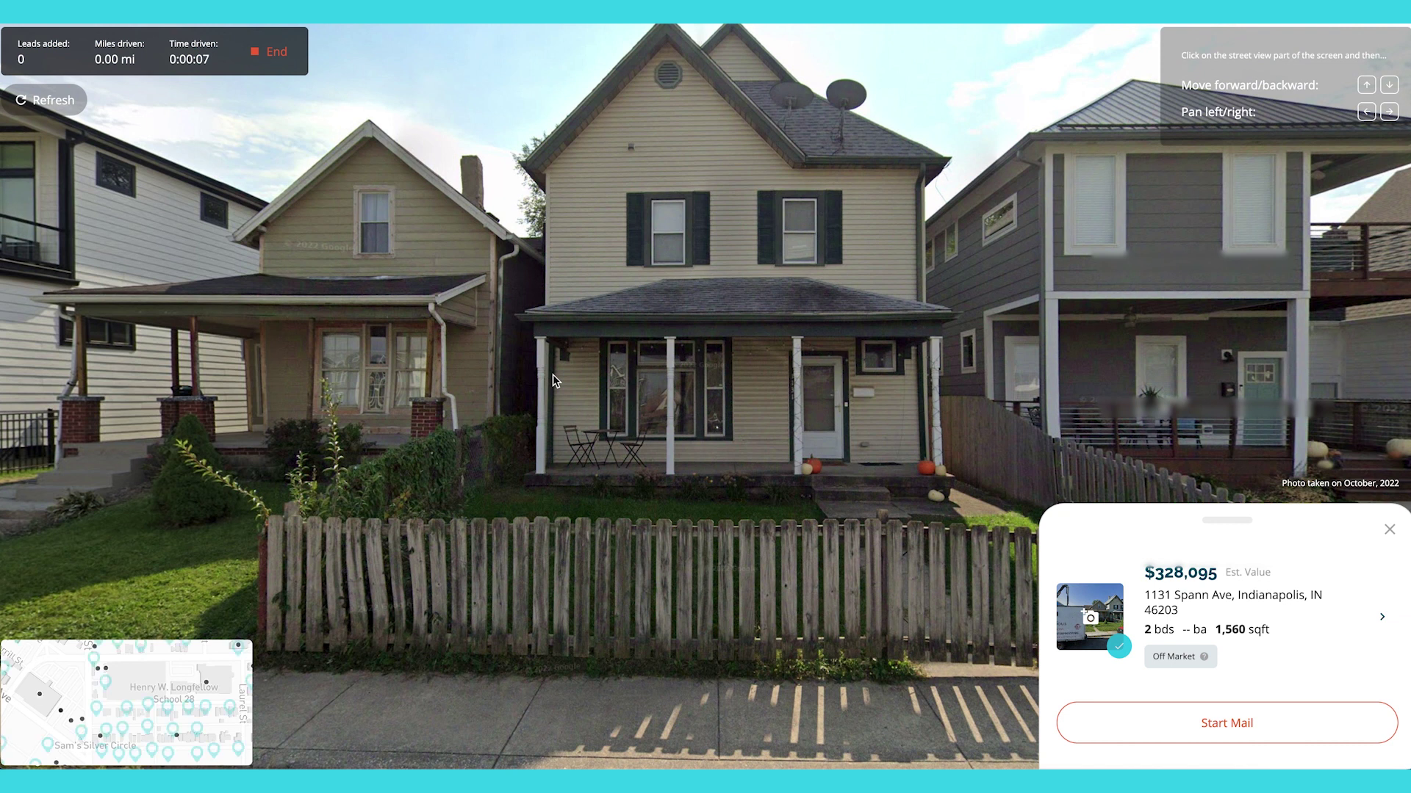
Step: Pan the street view left and advance to the next Spann Ave house, an expired listing
left_click(602, 445)
key("Left")
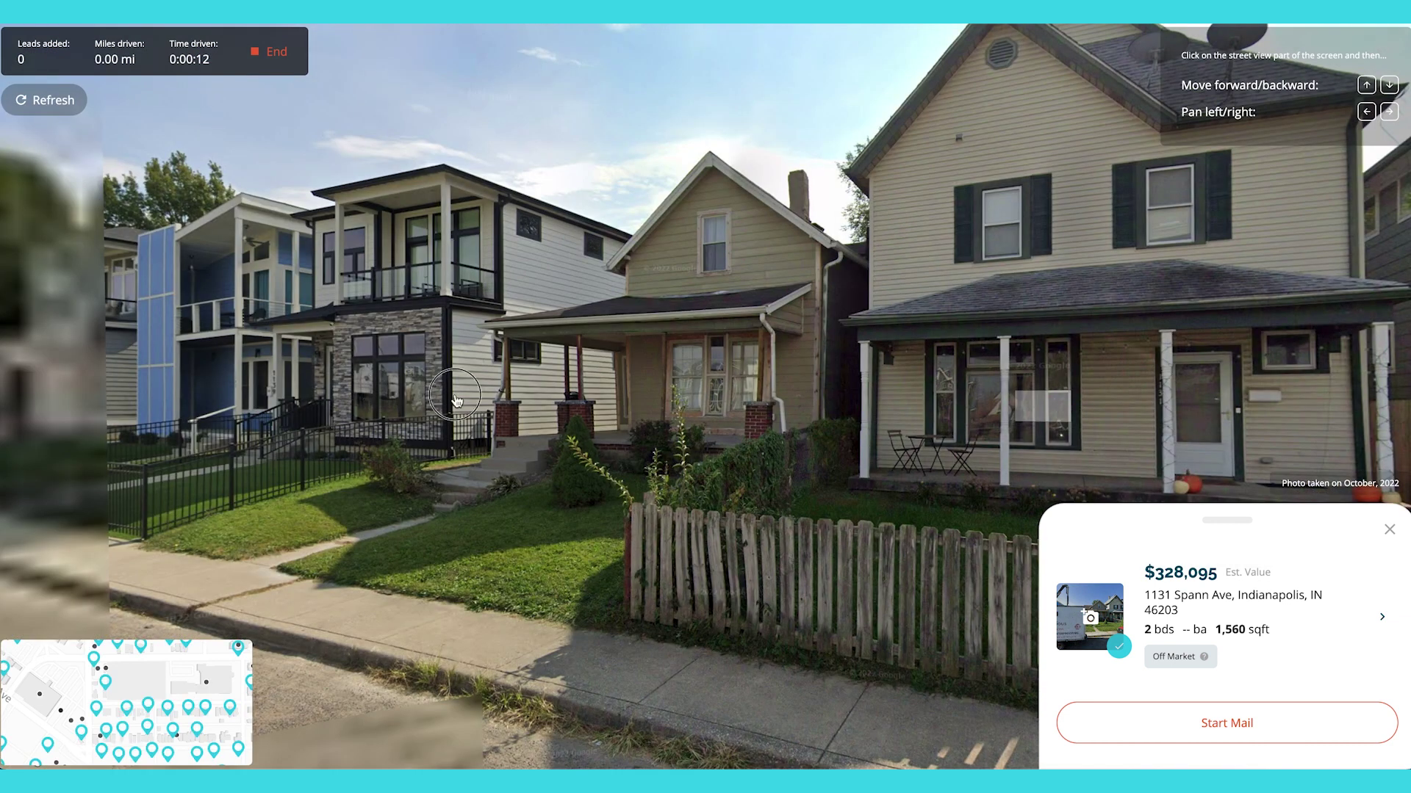
key("Up")
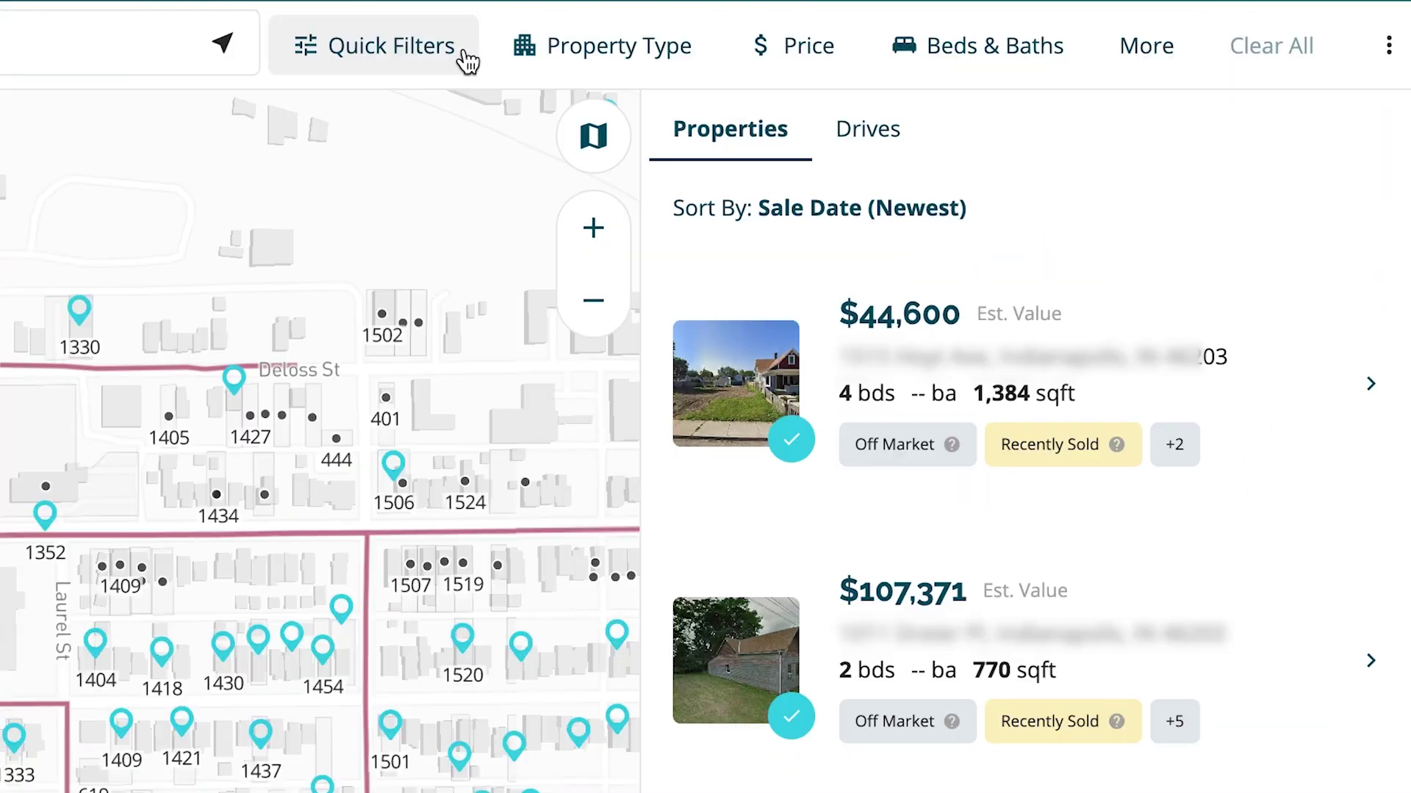
Step: Apply the Expired Listings quick filter so 9 properties in view match
left_click(466, 59)
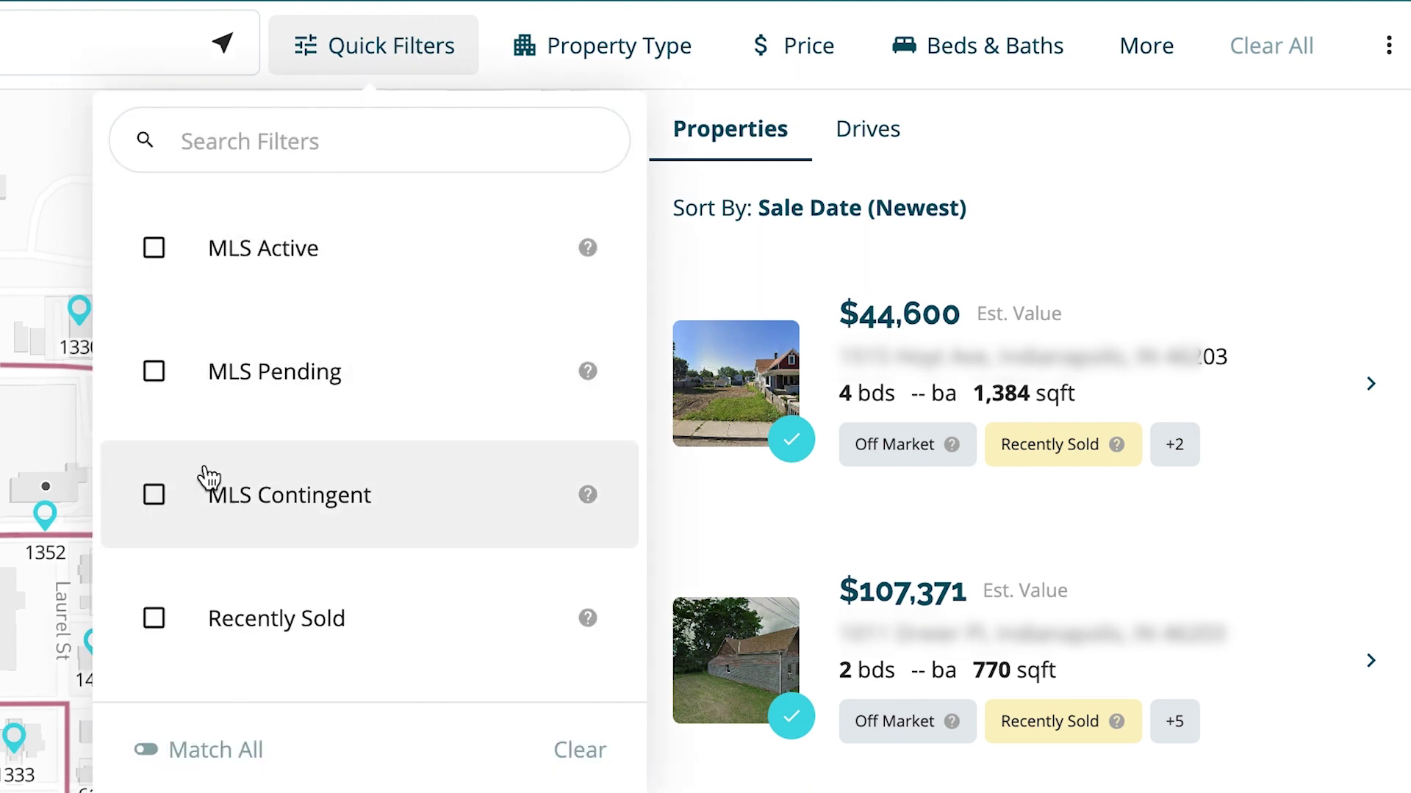
scroll(204, 478, "down", 2)
scroll(208, 476, "down", 2)
left_click(153, 456)
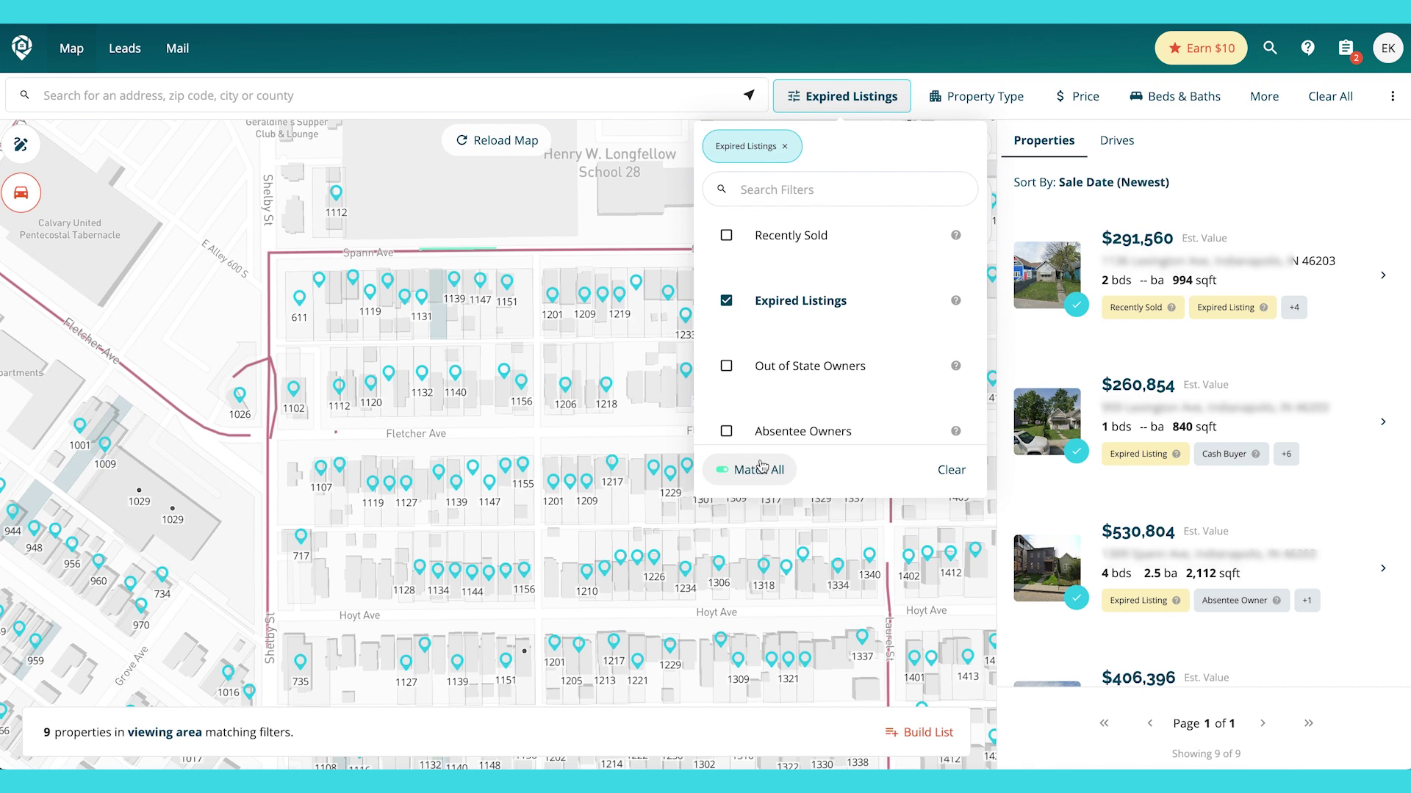
left_click(827, 103)
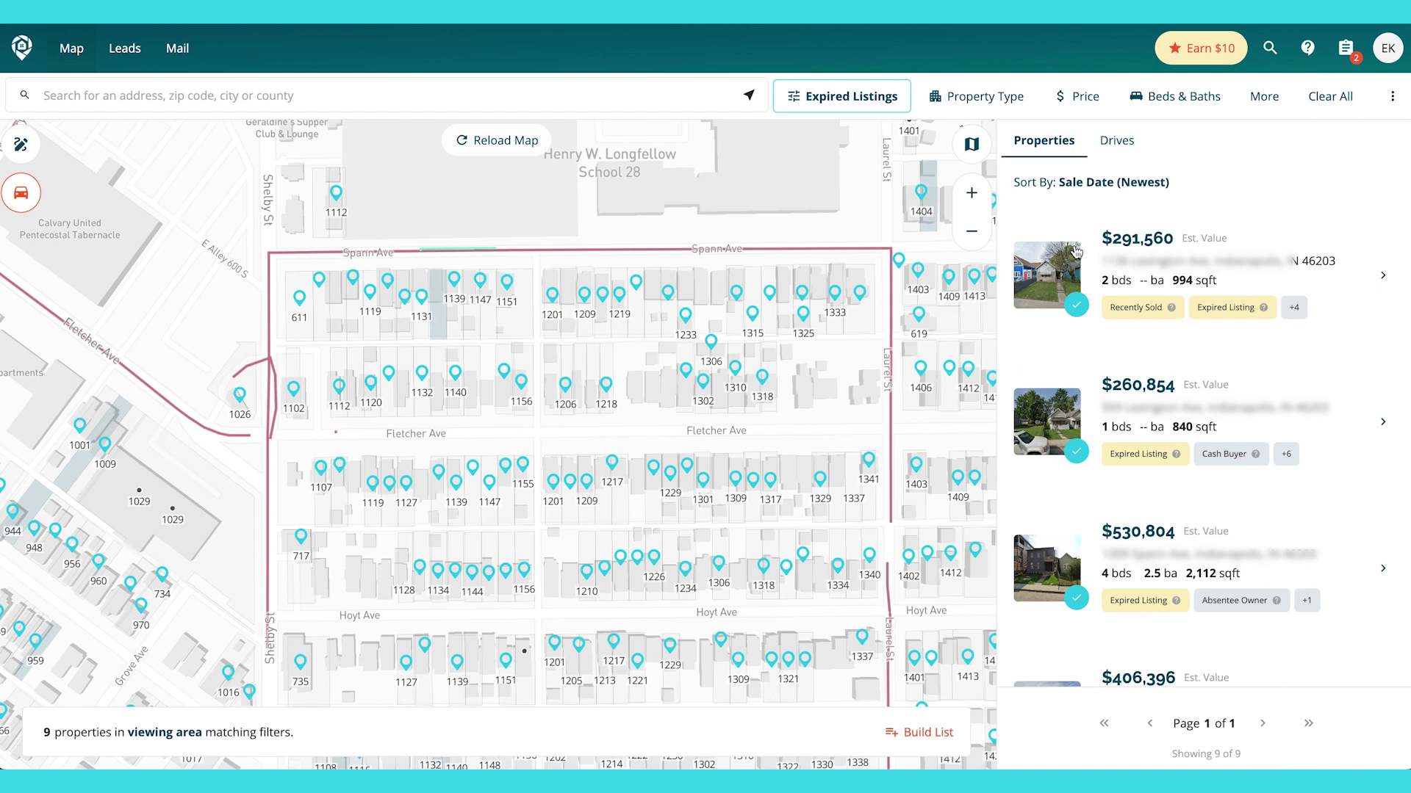
scroll(1076, 252, "down", 8)
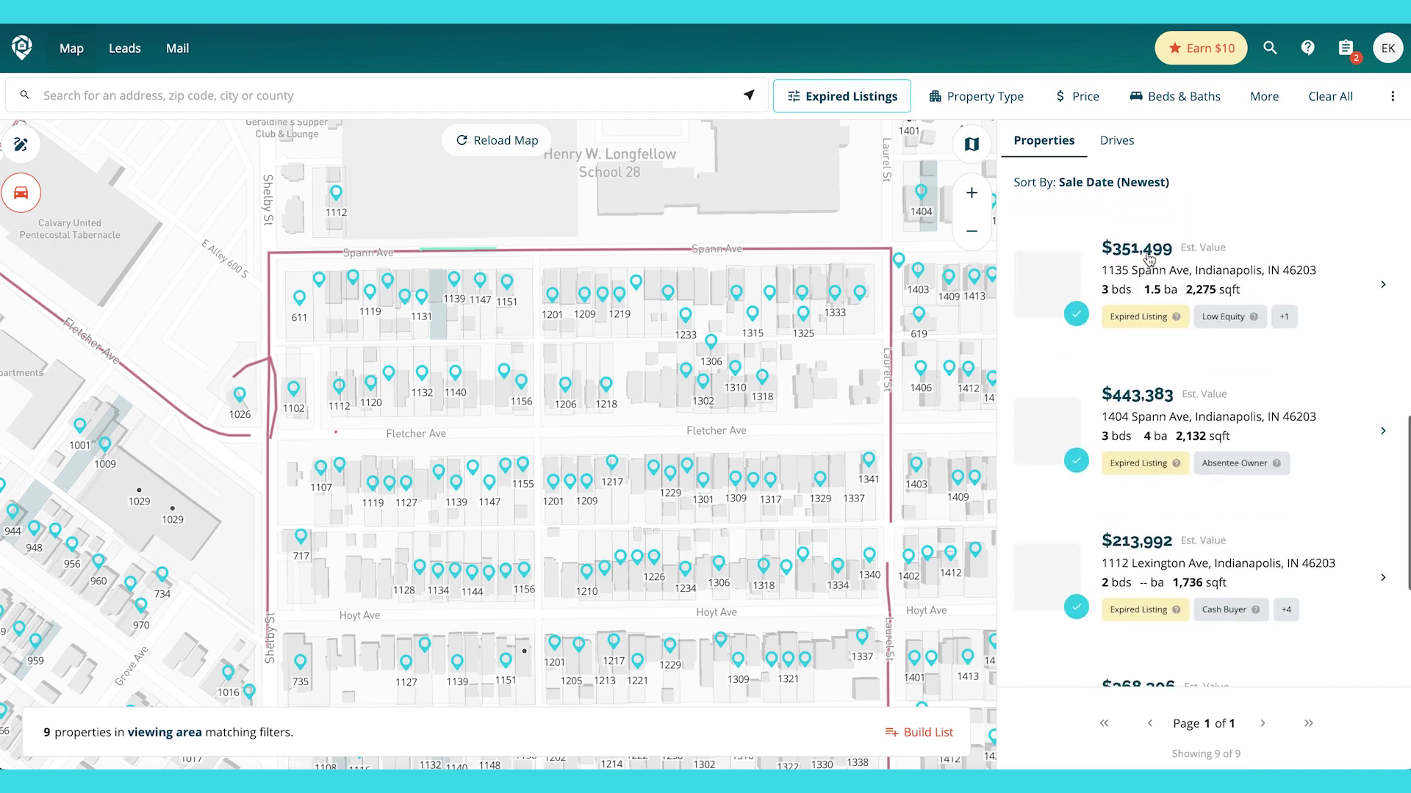
scroll(1150, 257, "down", 4)
scroll(1150, 259, "up", 10)
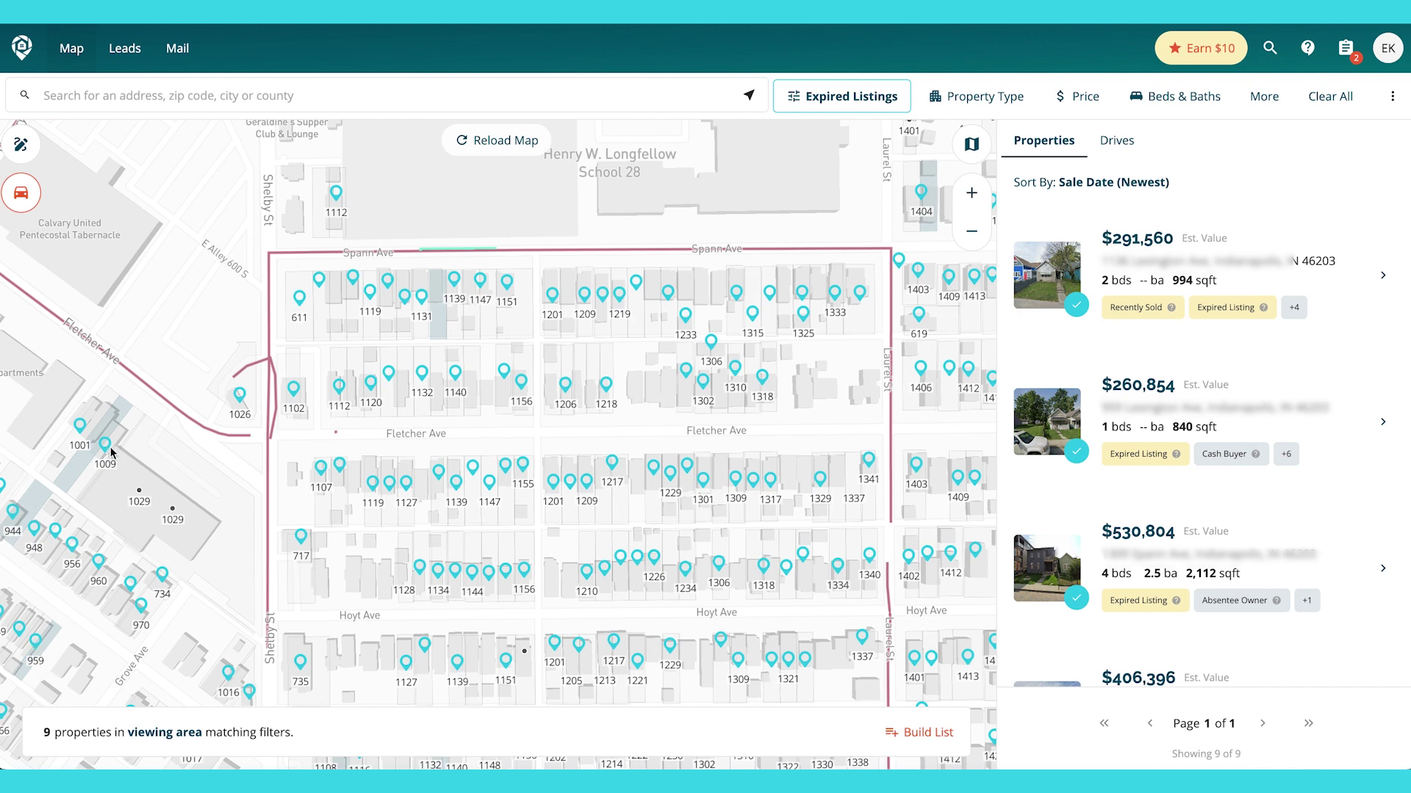
left_click_drag(137, 541, 252, 560)
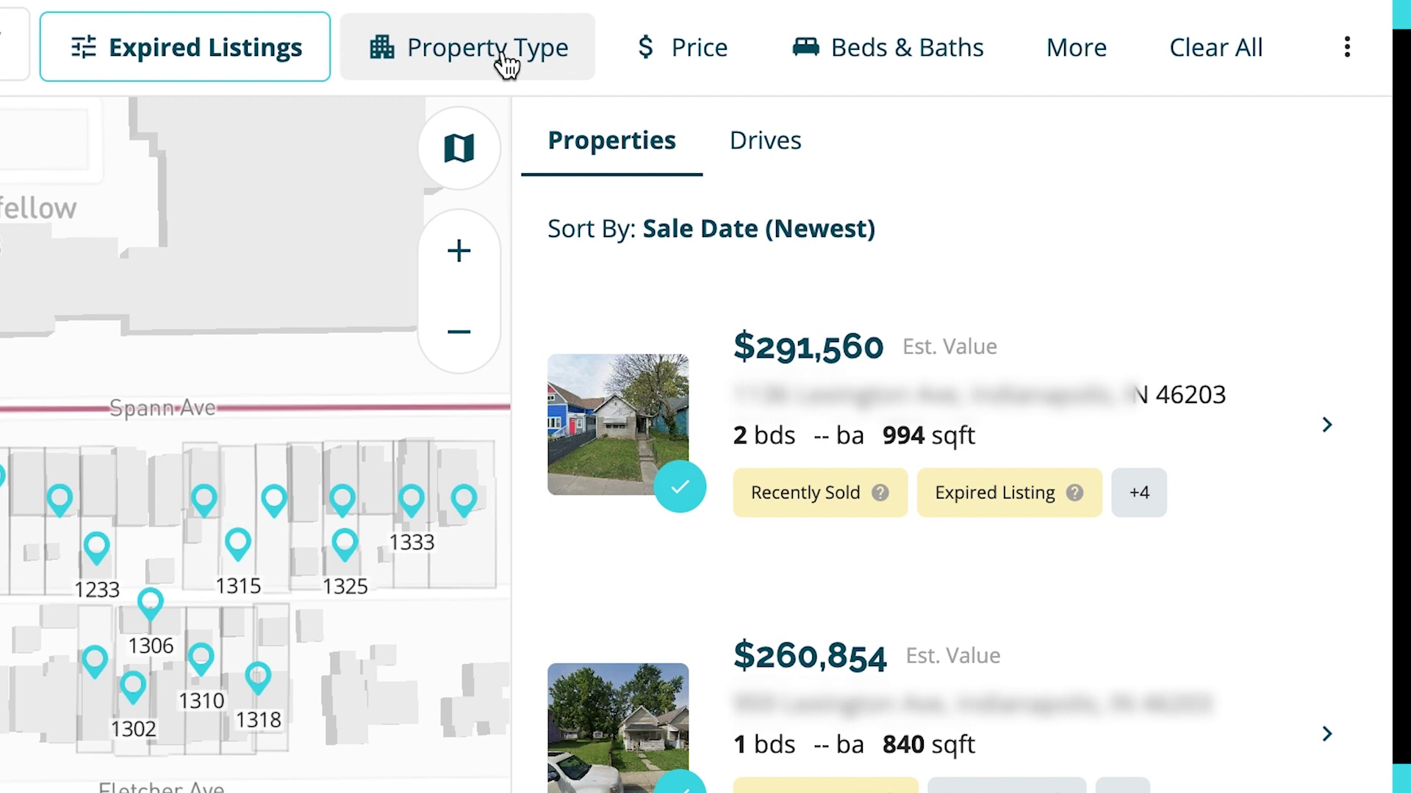
Step: Preview the Property Type, Price and Beds & Baths filters, then open the More Filters panel
left_click(567, 53)
left_click(698, 48)
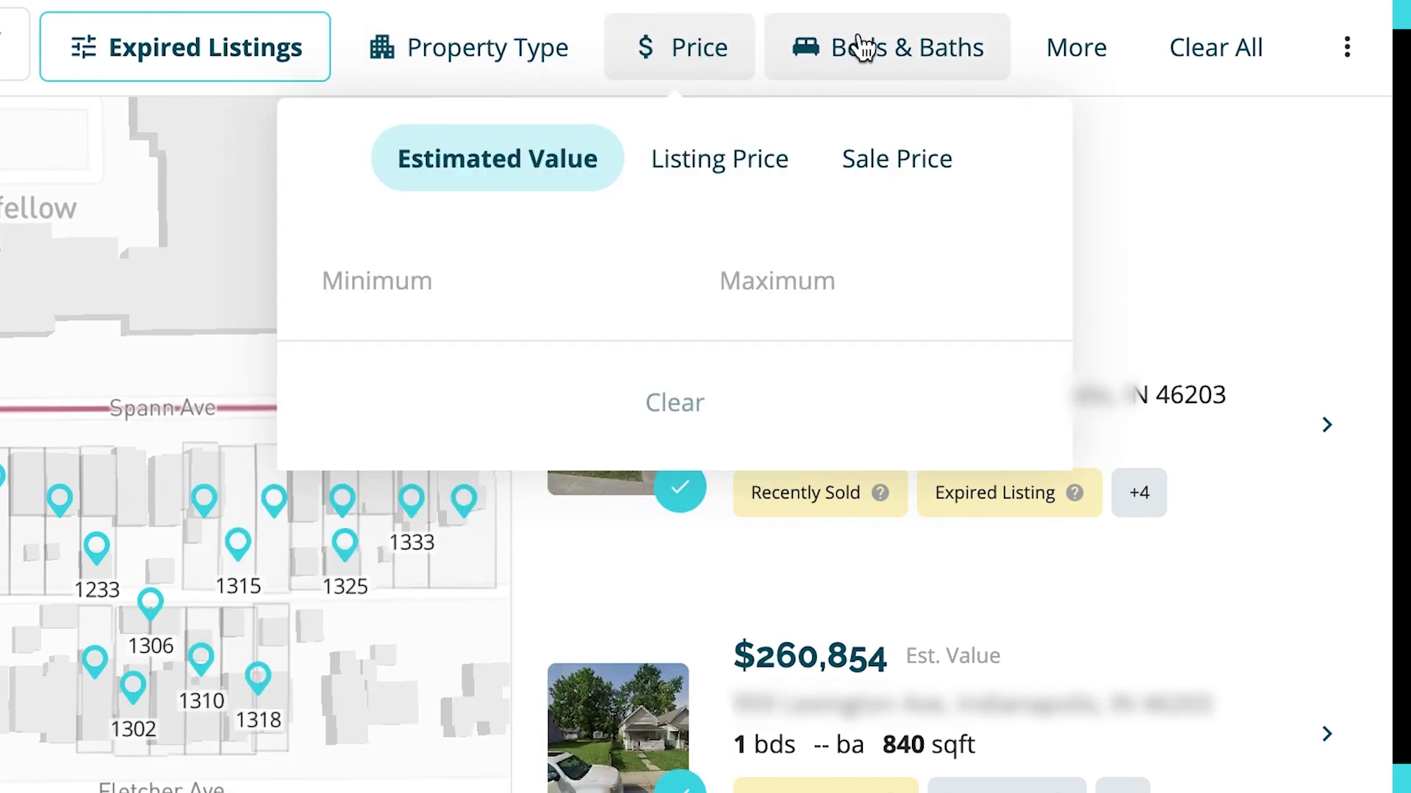
left_click(885, 47)
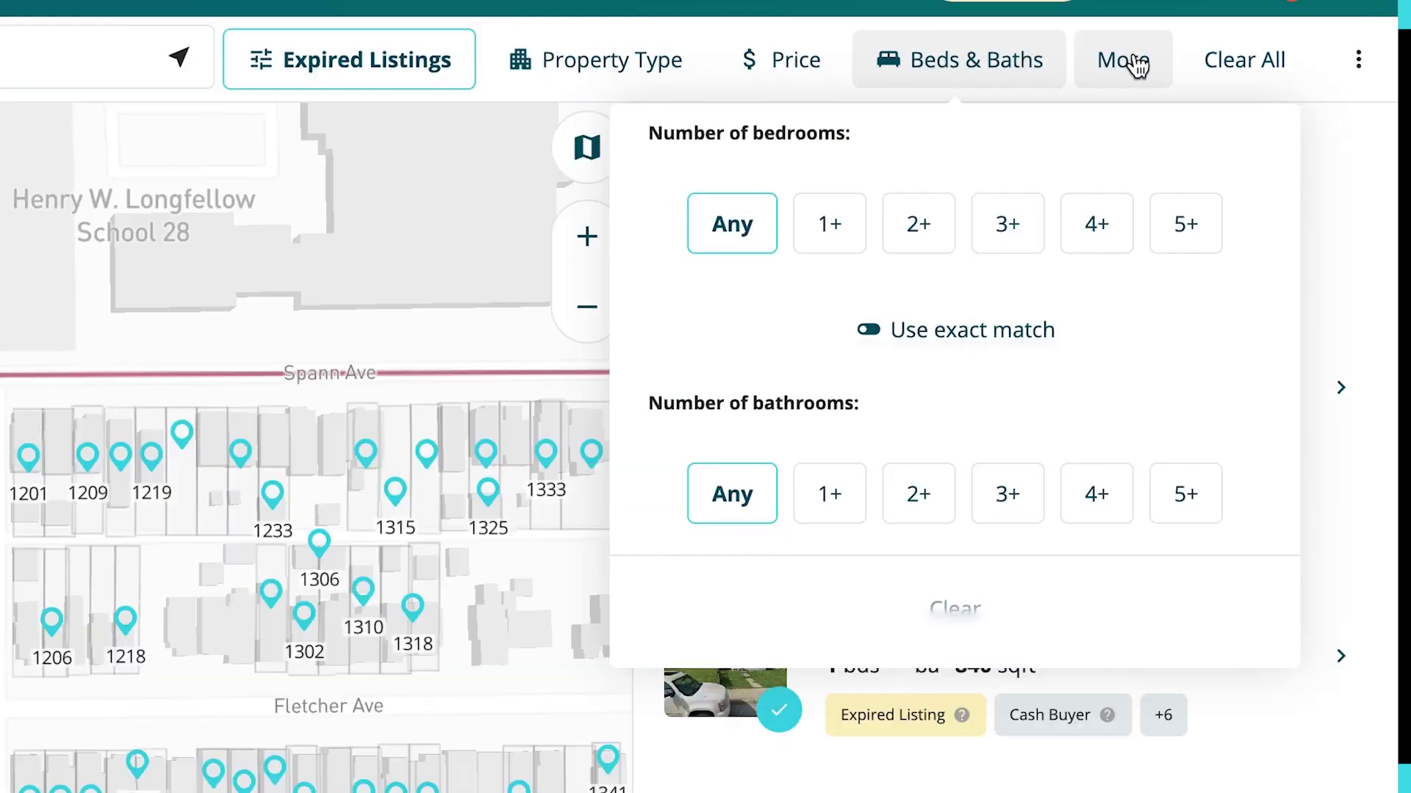
left_click(1137, 67)
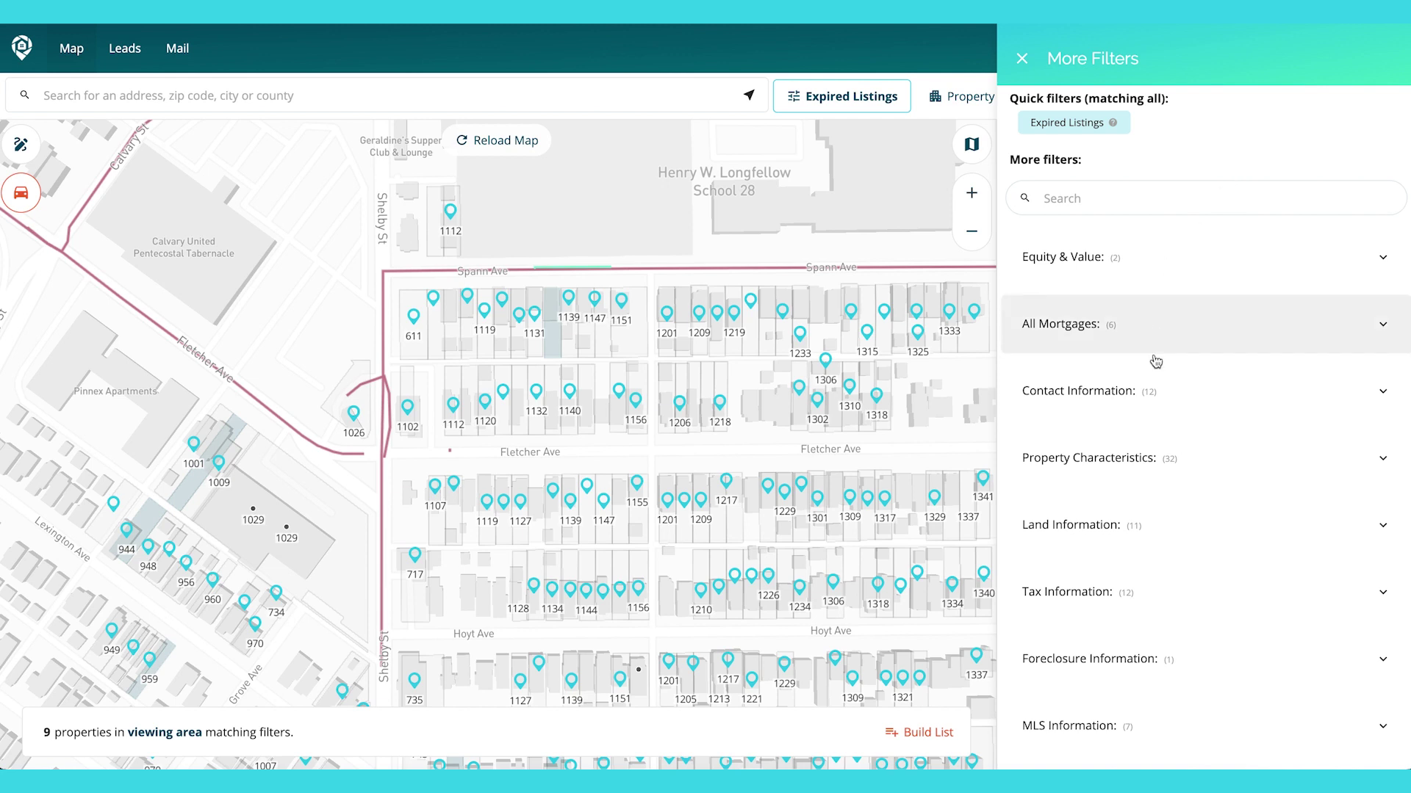
Step: Add an Equity percent 'Is greater than' 70 filter, leaving 3 matching expired listings
scroll(1155, 361, "down", 5)
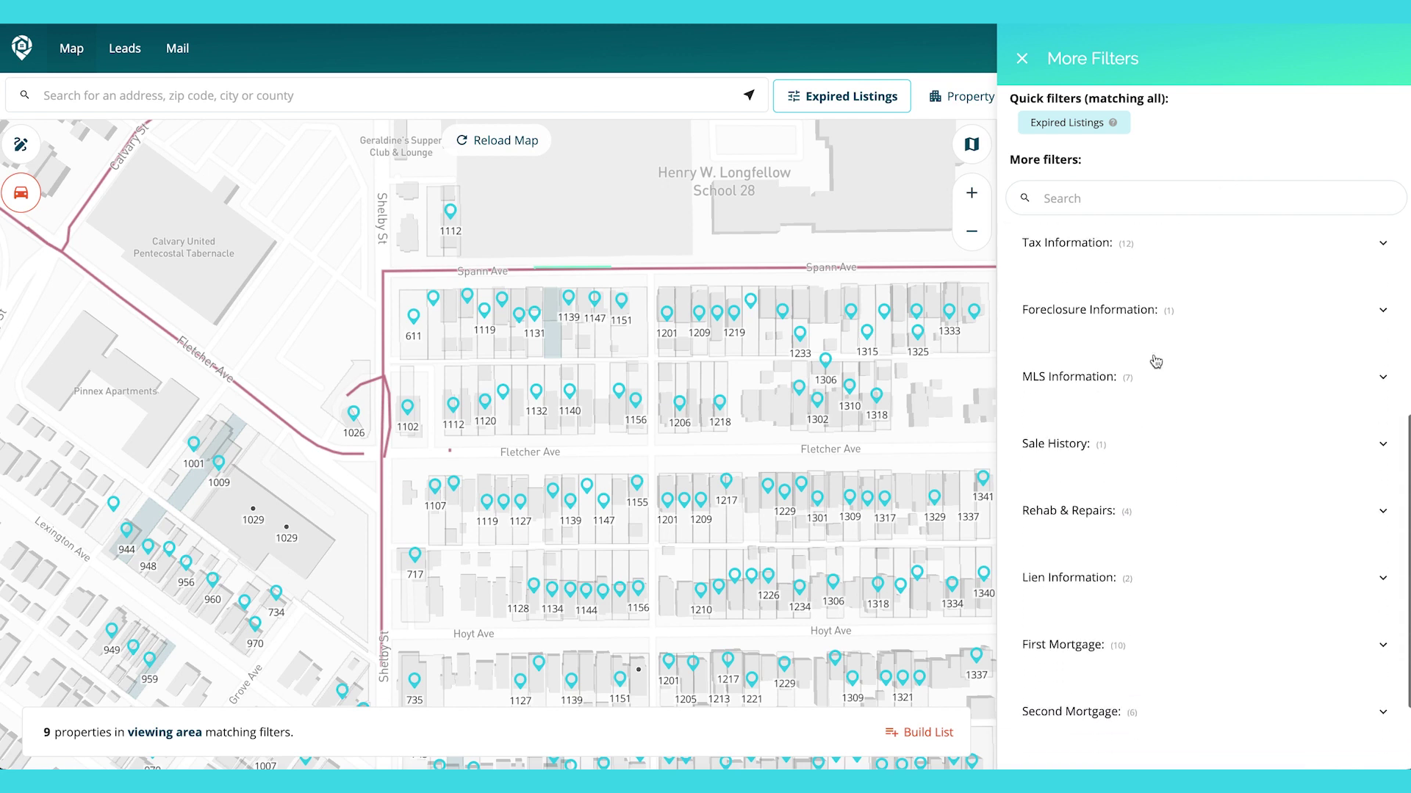
scroll(1156, 361, "down", 1)
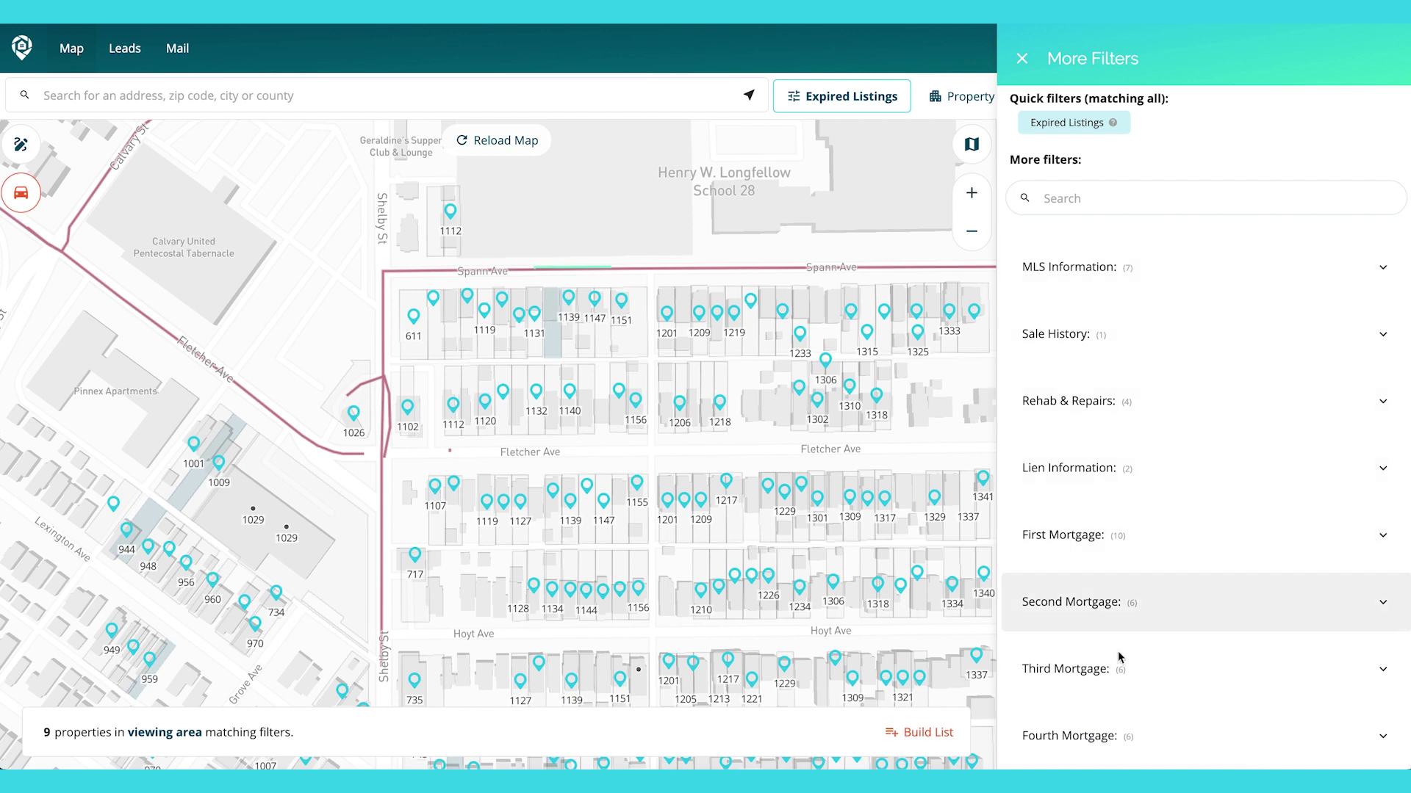
scroll(1190, 412, "up", 7)
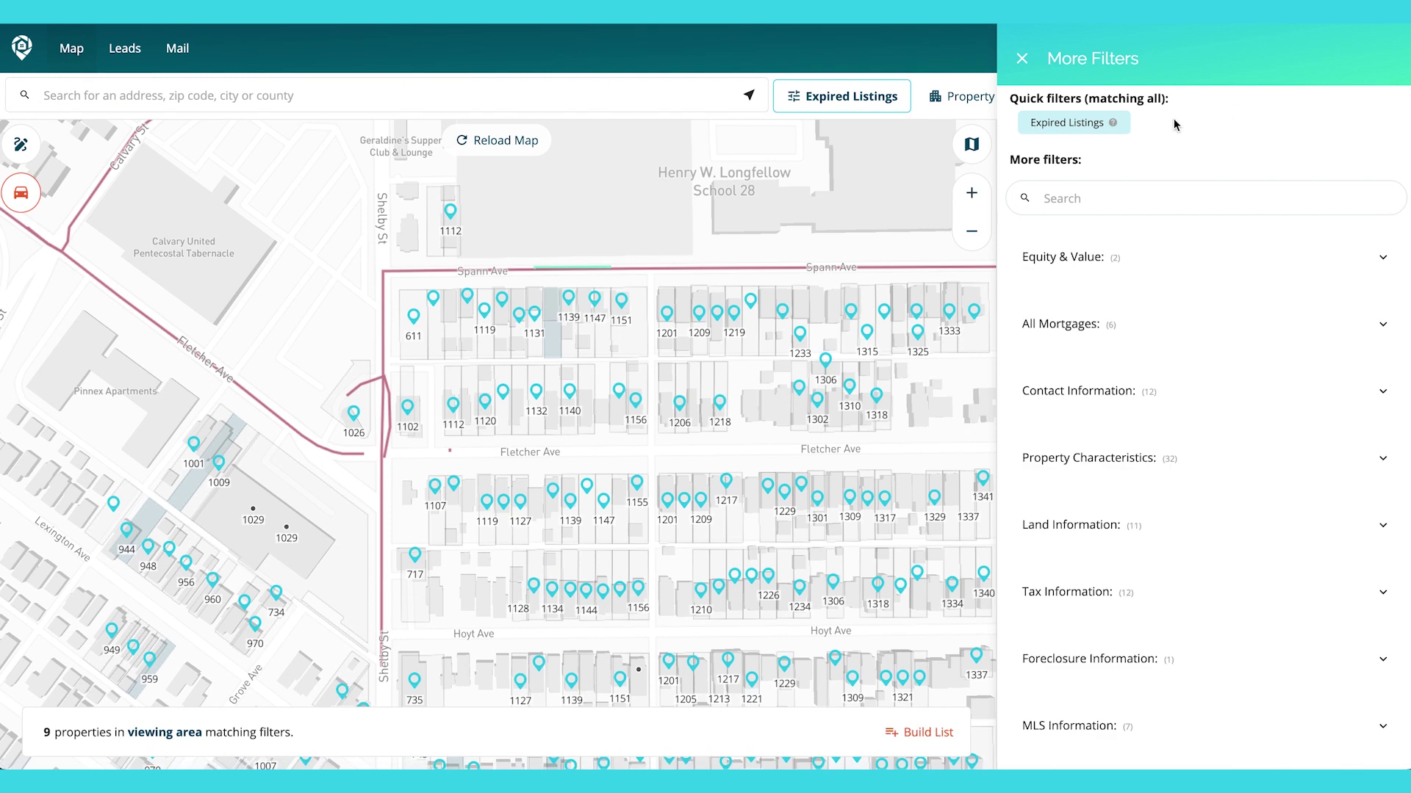
left_click(1153, 267)
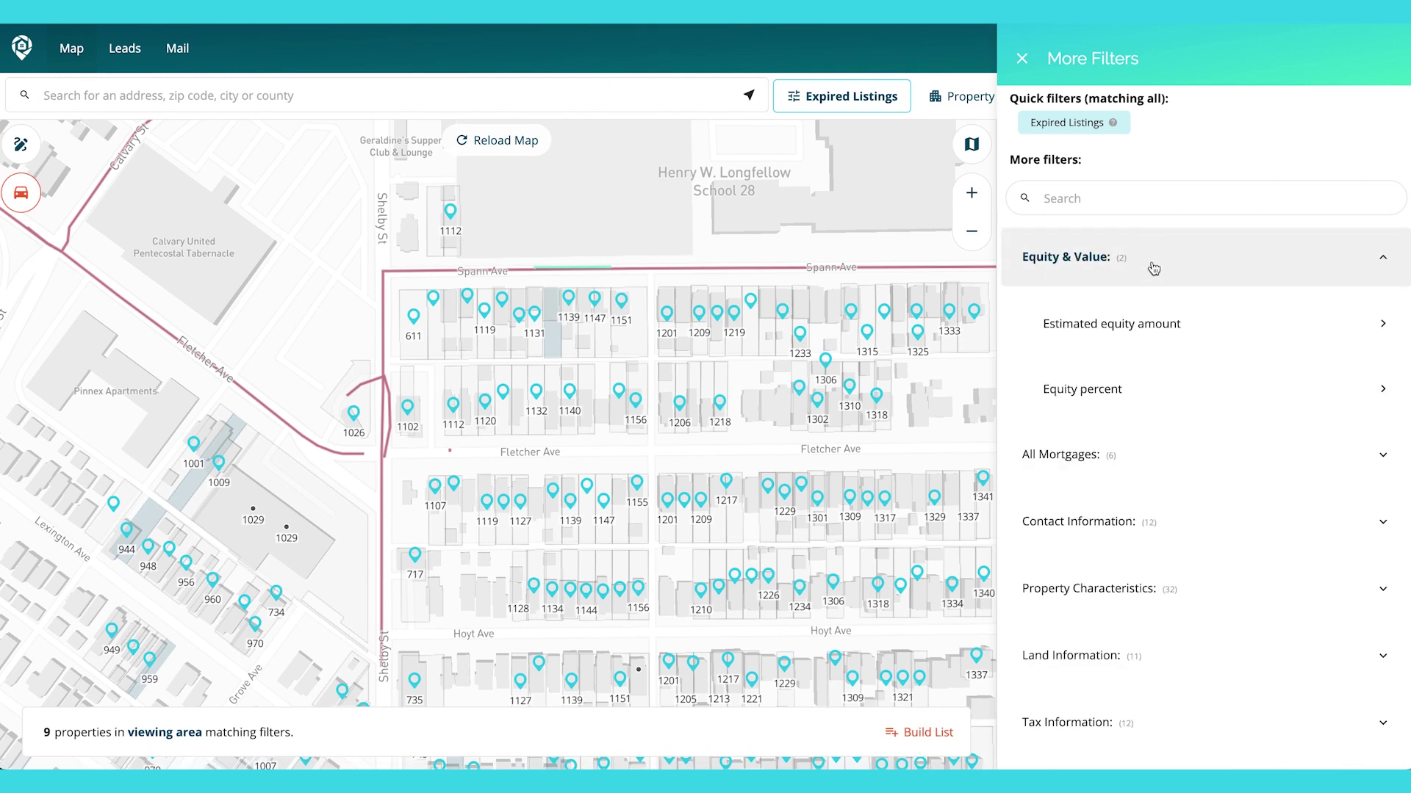
left_click(1102, 393)
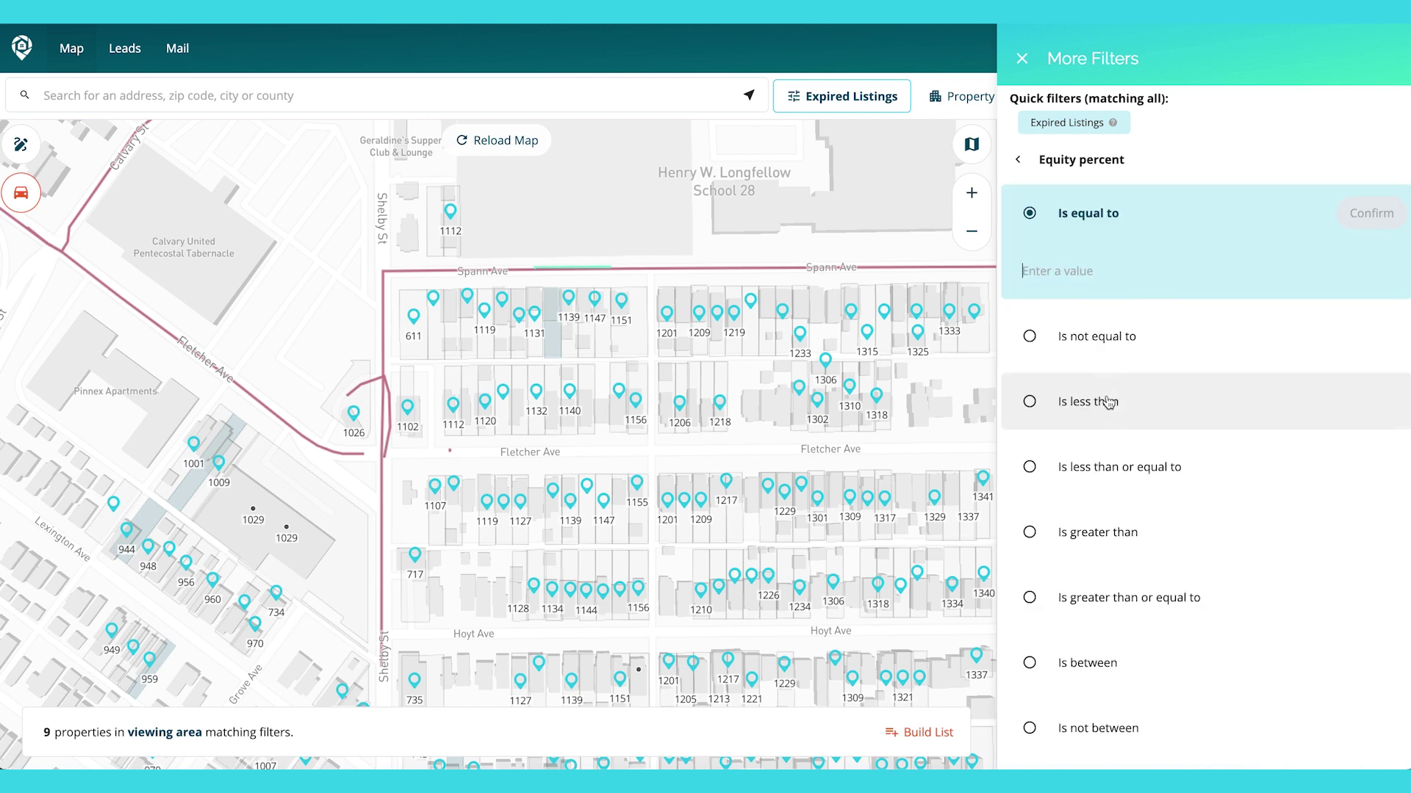
left_click(1109, 541)
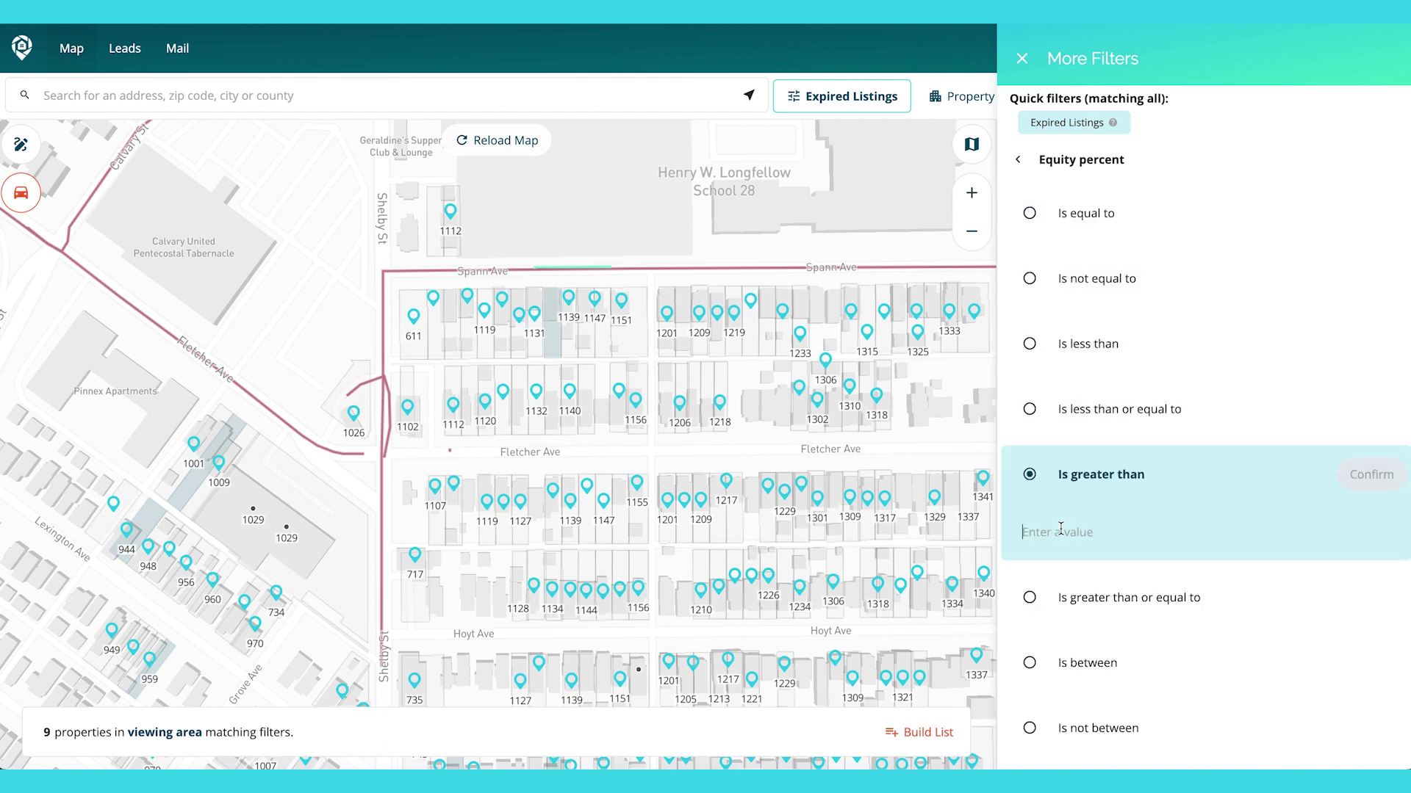
type("70")
left_click(1371, 475)
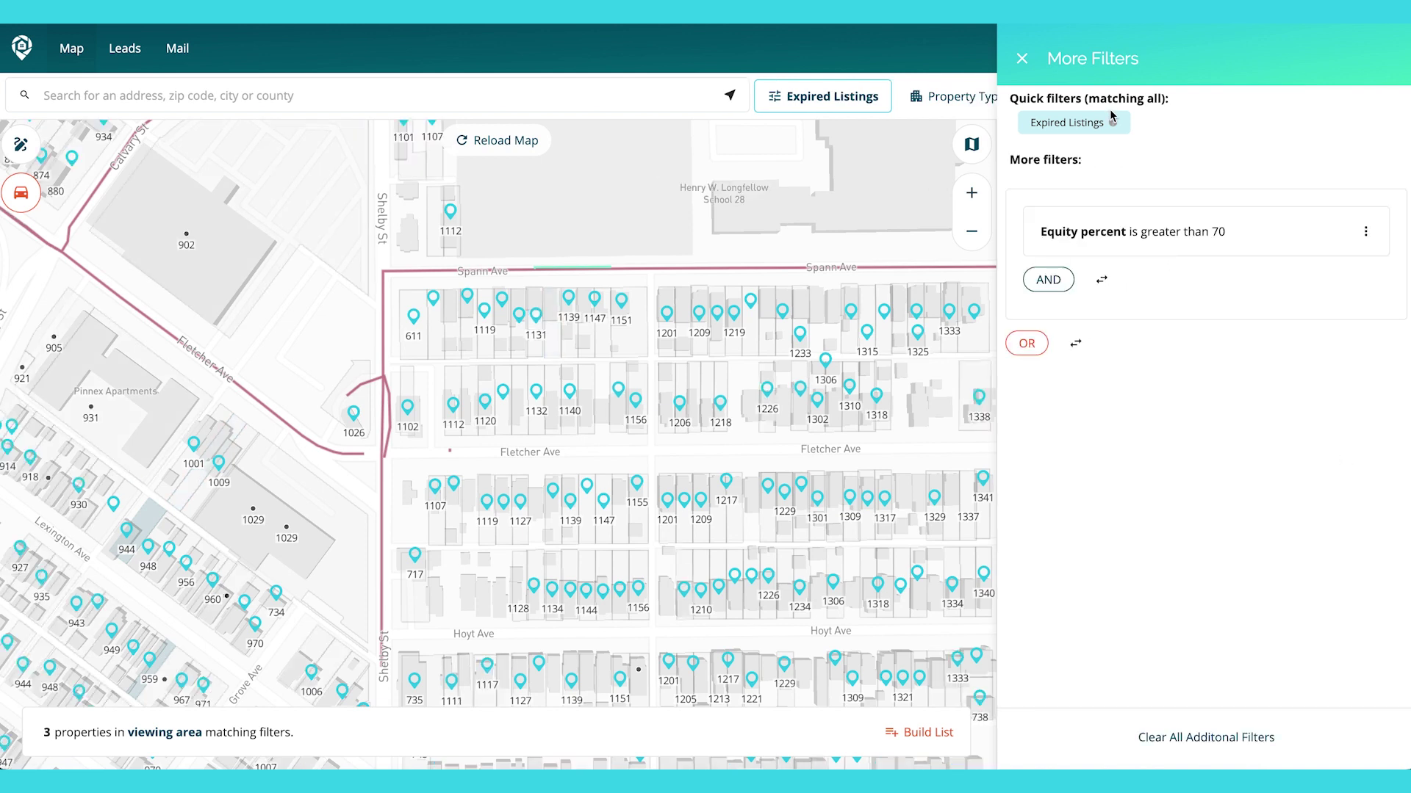
left_click(1021, 58)
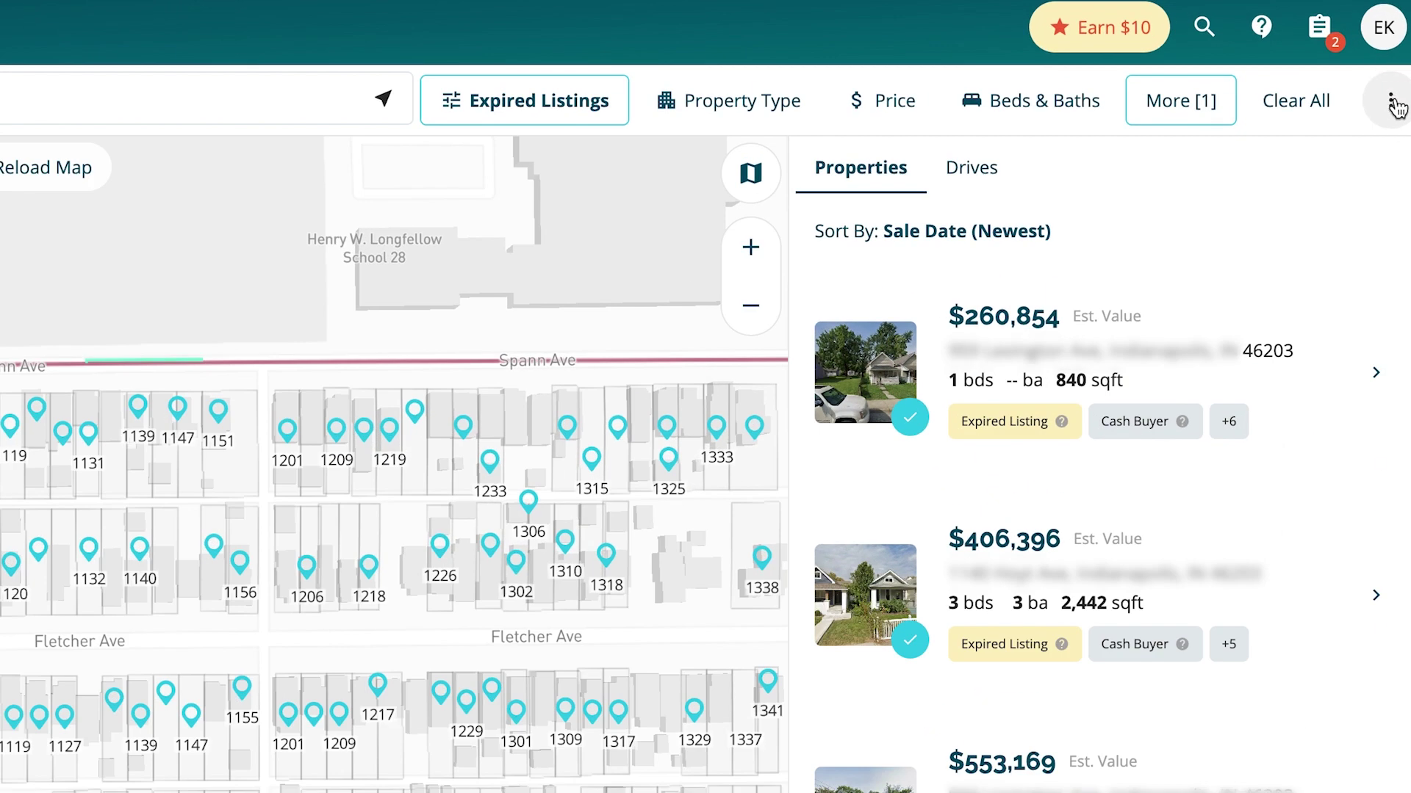
left_click(1394, 107)
Step: Save the search, then reapply 'Equity Percent is Greater Than 70' from Saved Searches
left_click(1201, 299)
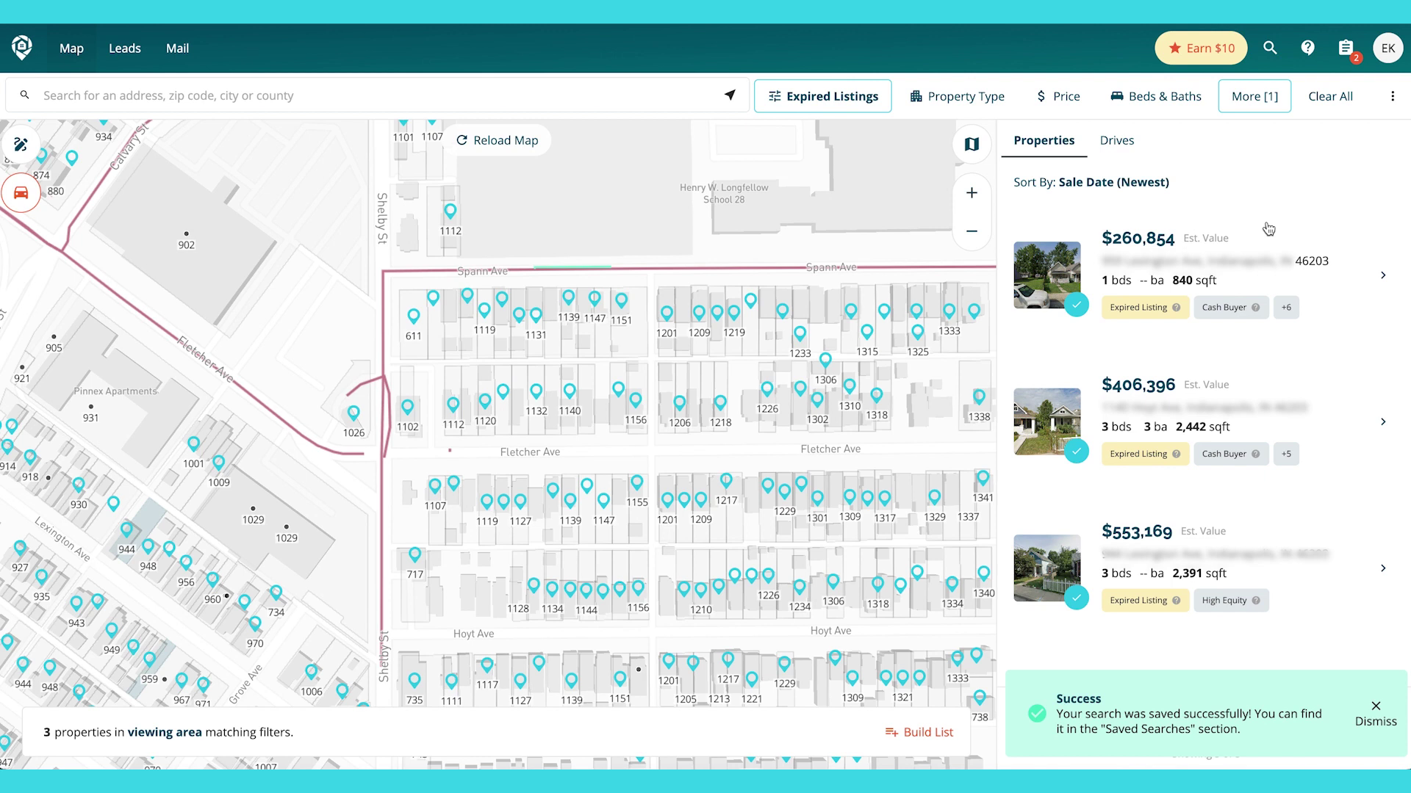
left_click(1392, 96)
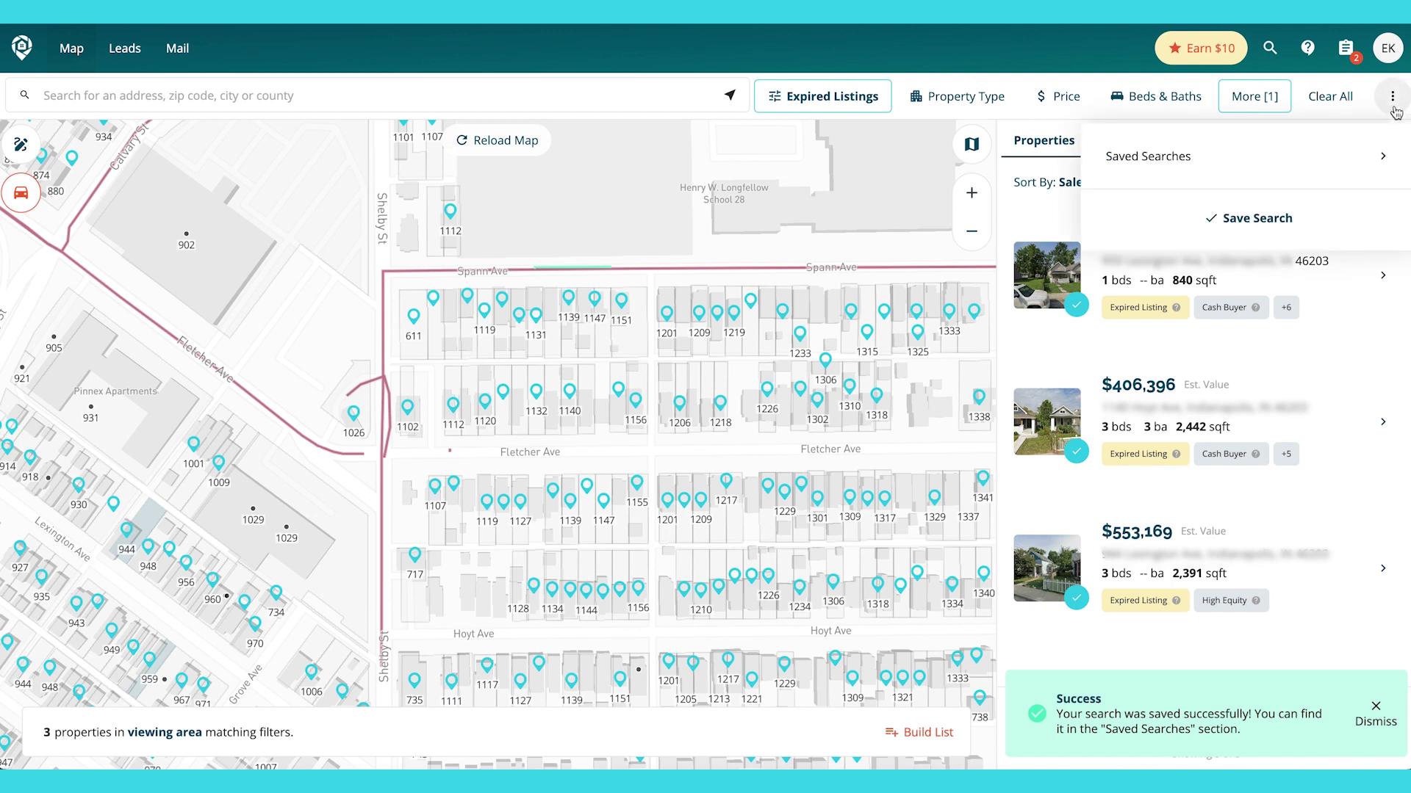
left_click(1291, 160)
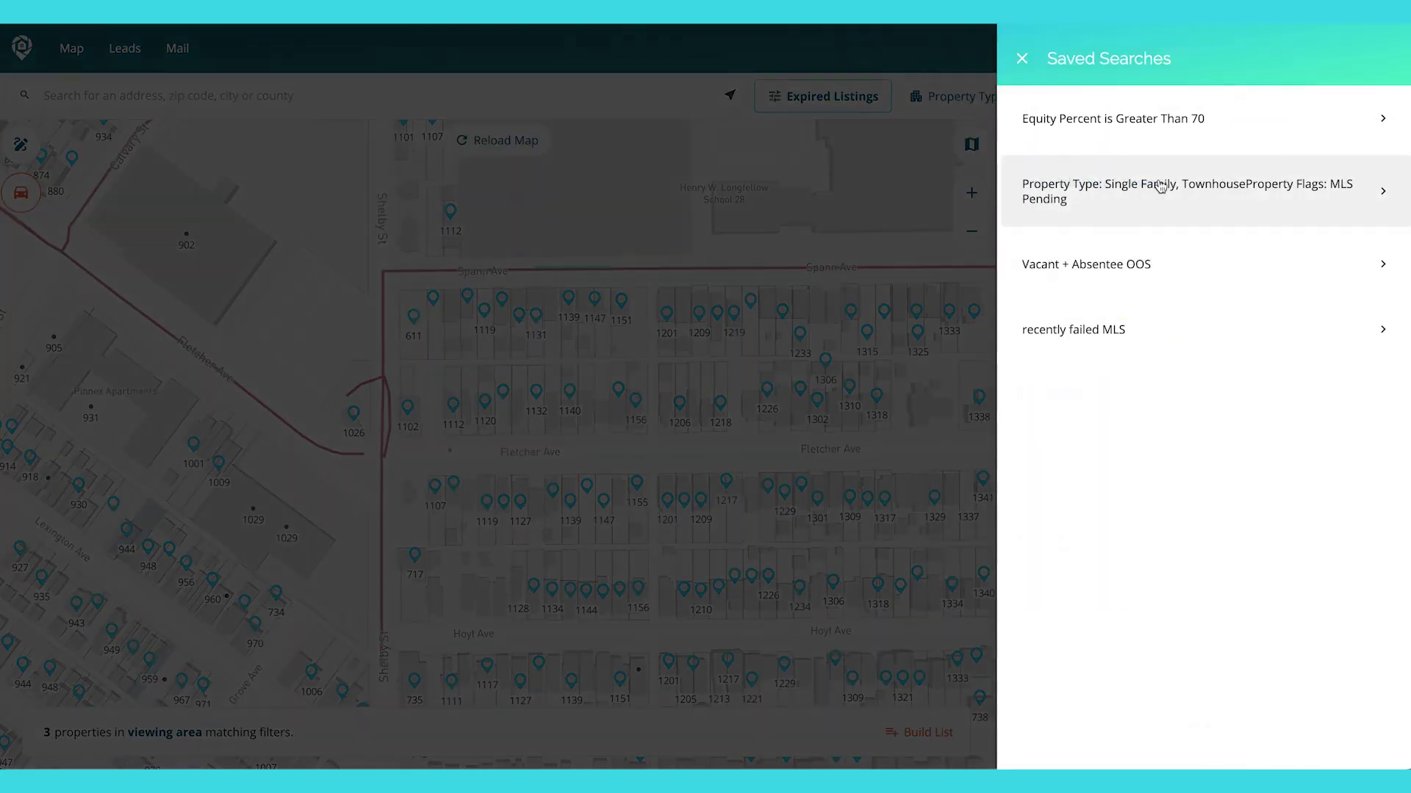
left_click(1121, 136)
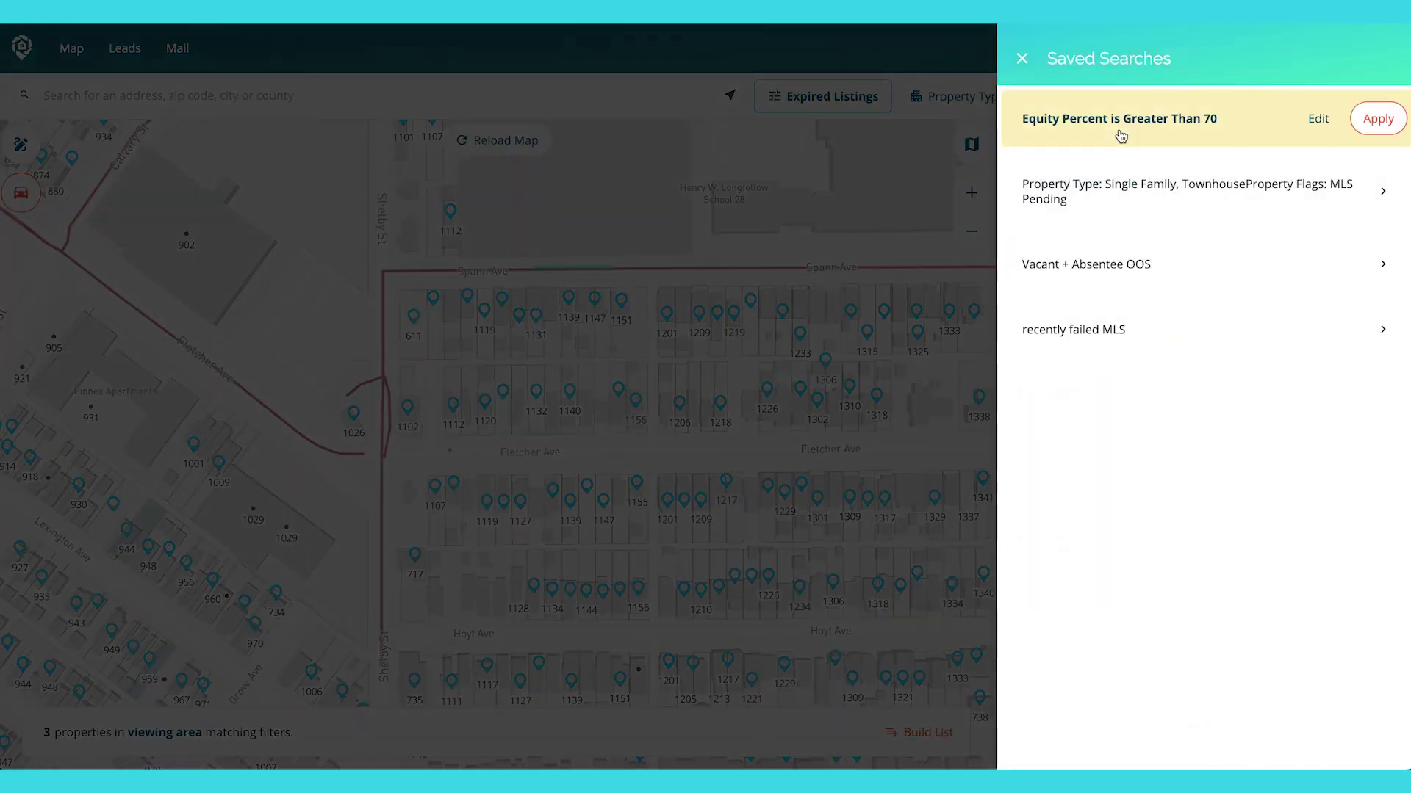
left_click(1377, 118)
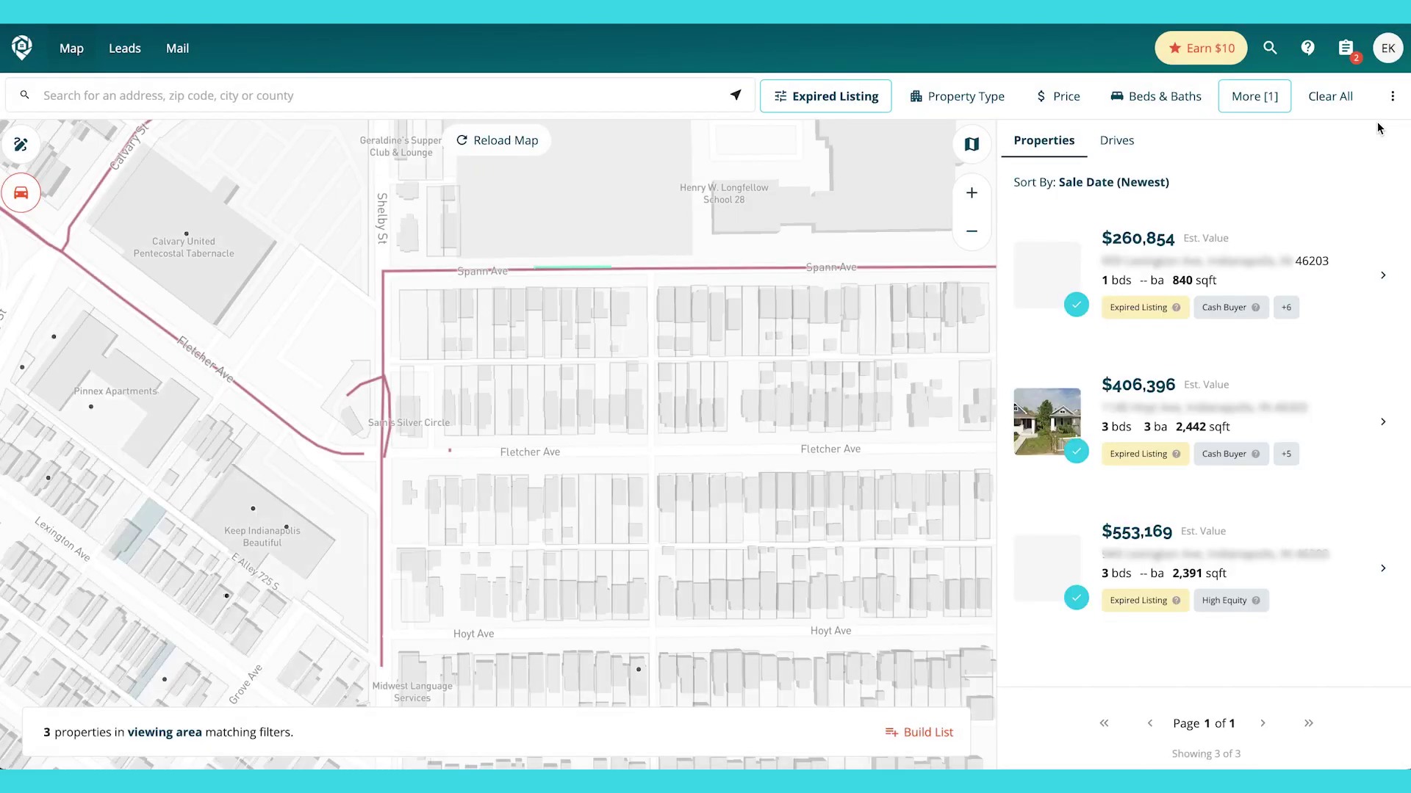
left_click(970, 151)
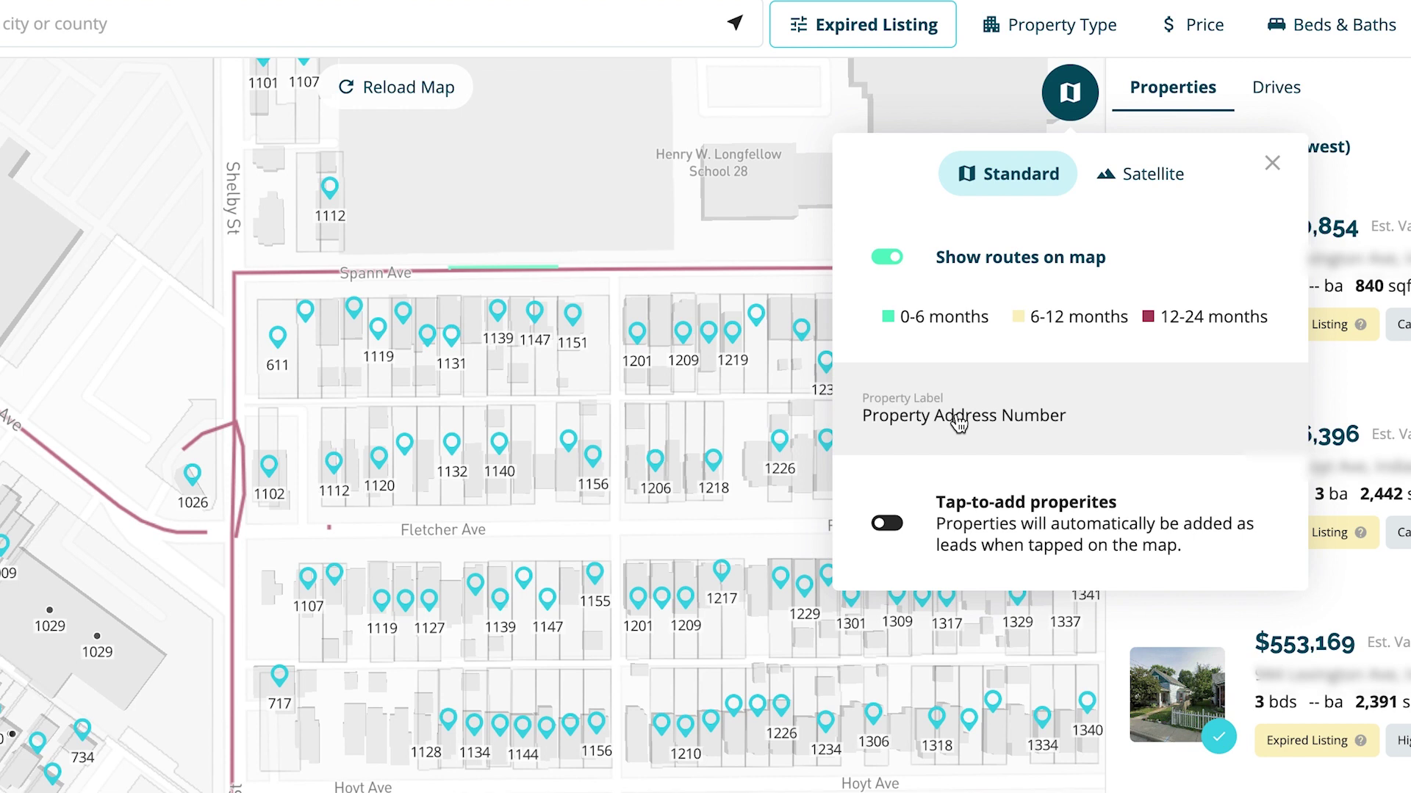
left_click(958, 424)
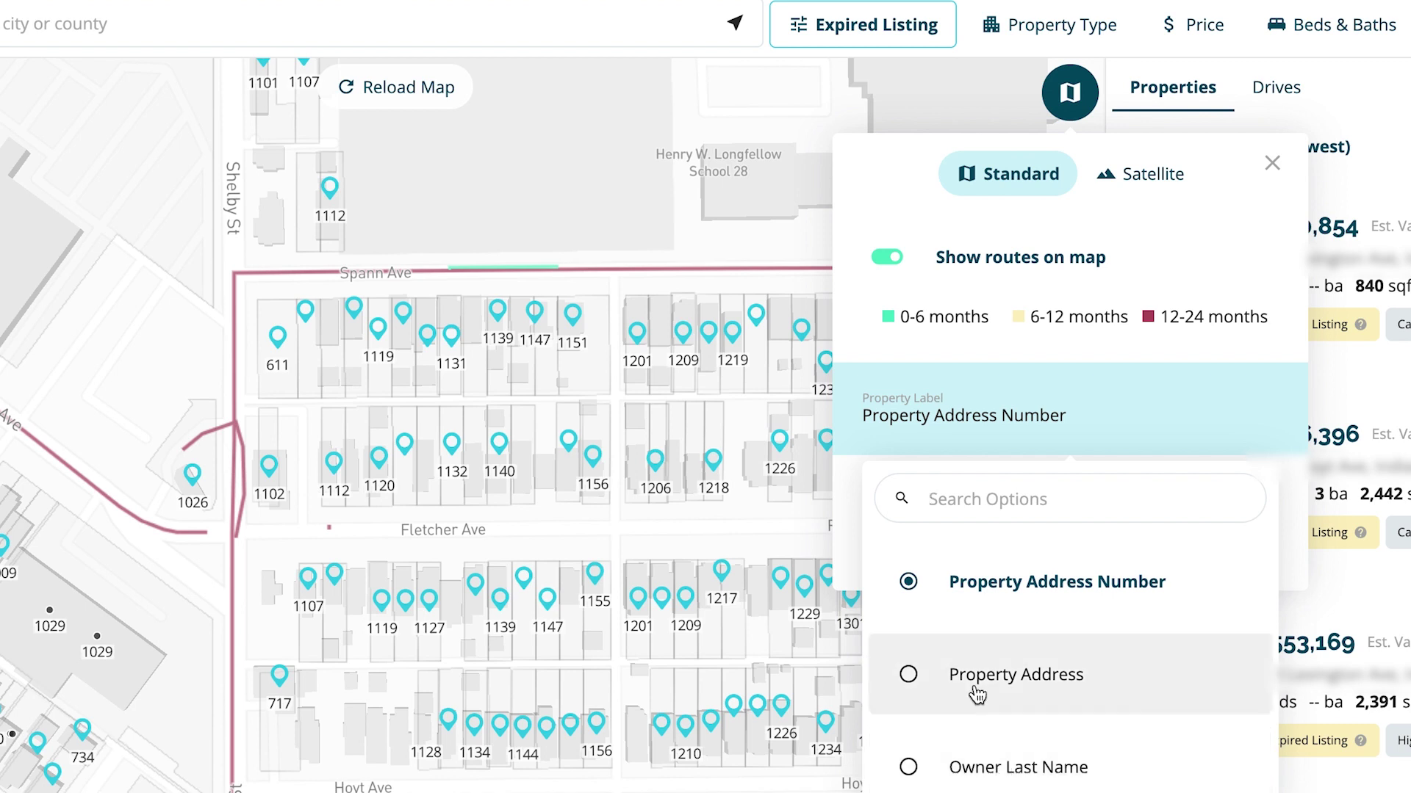
left_click(1007, 399)
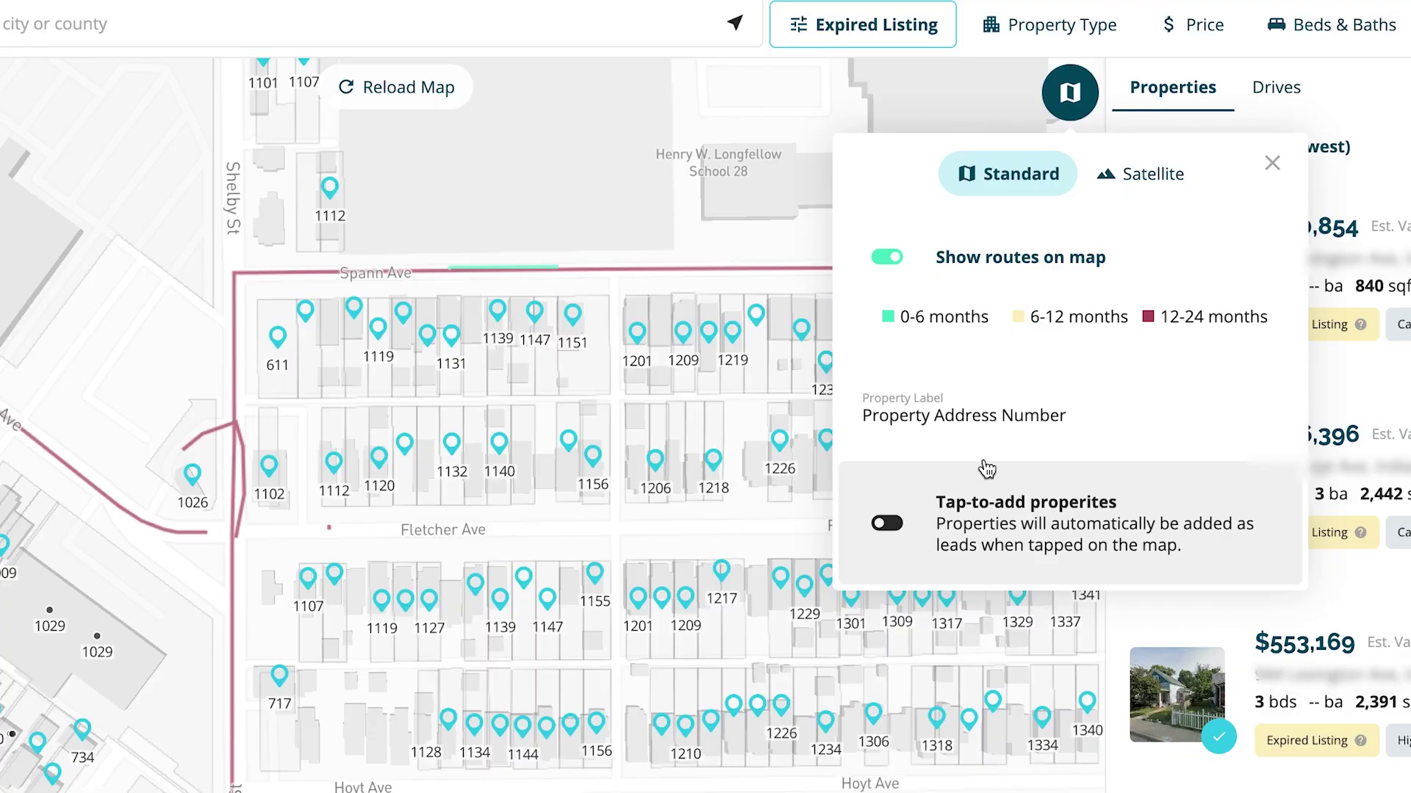
left_click(1067, 103)
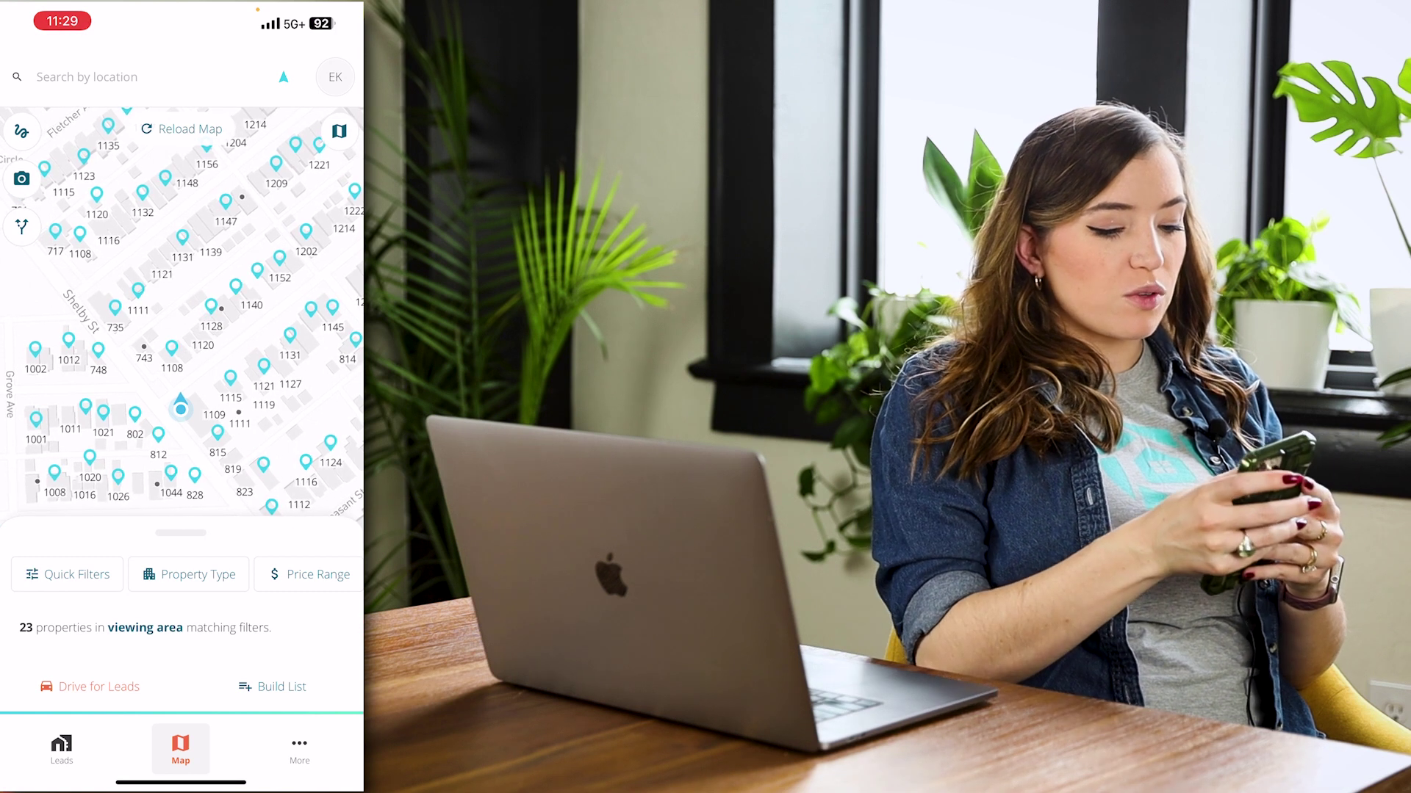
Step: Review past drives and Drive for Leads options, then recentre the map showing 244 properties
left_click(21, 227)
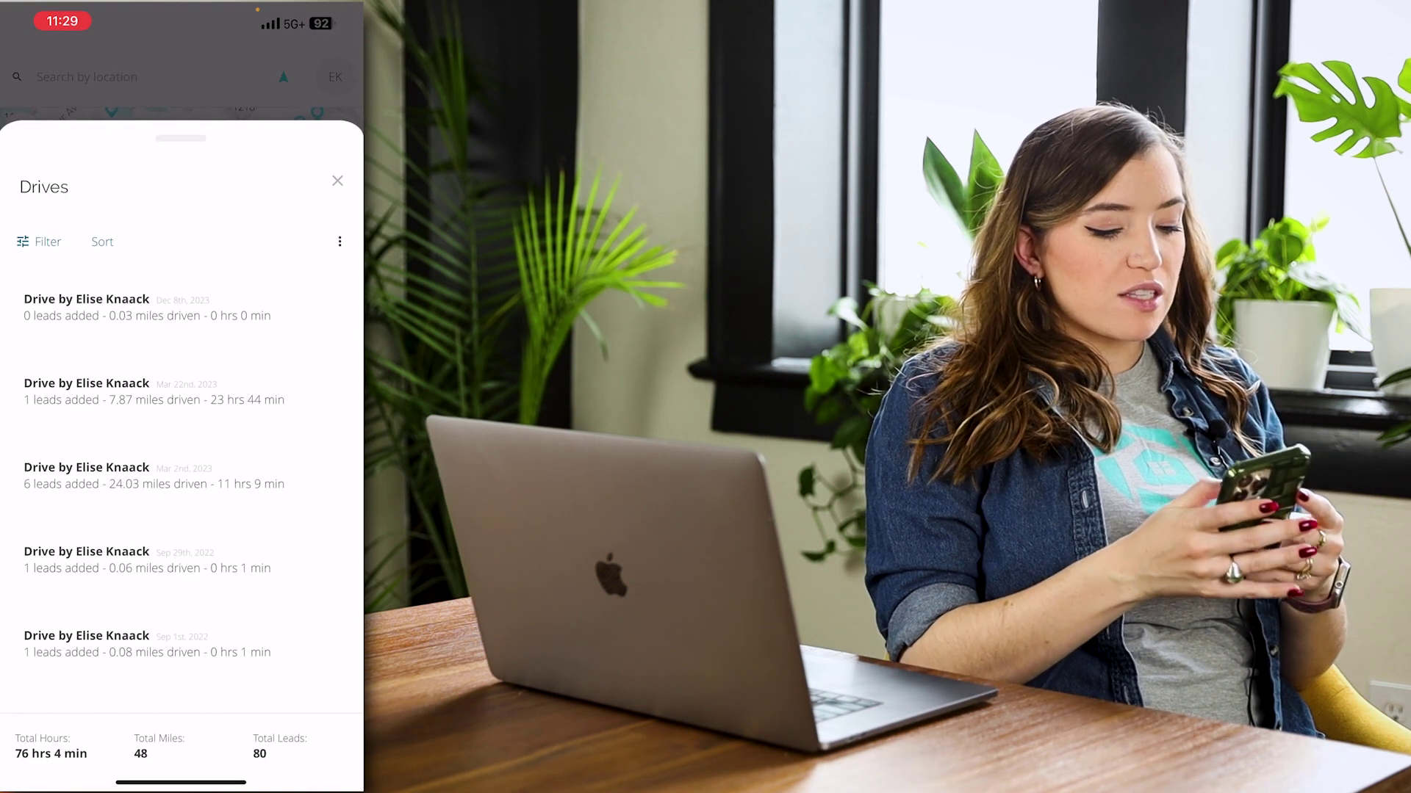
left_click(337, 181)
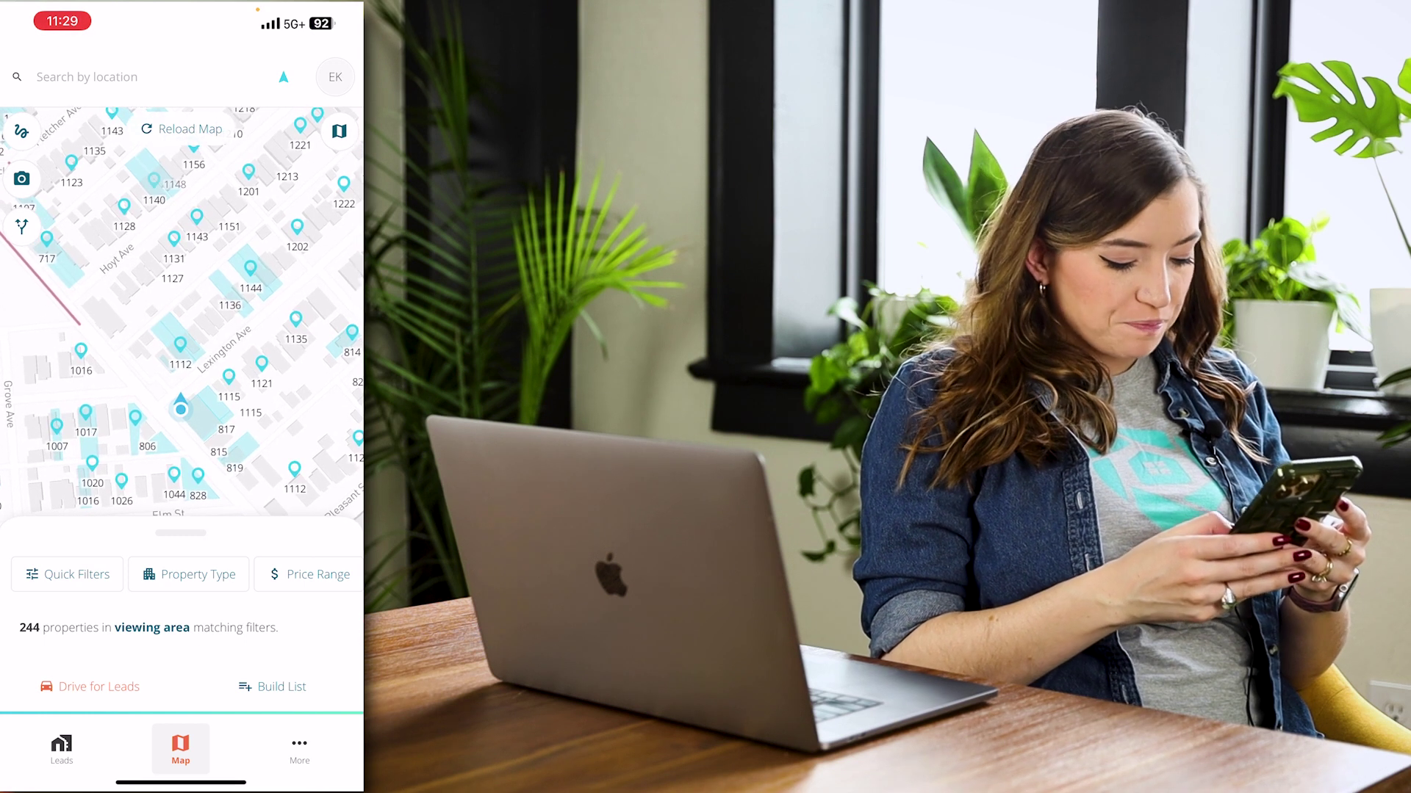
left_click(90, 686)
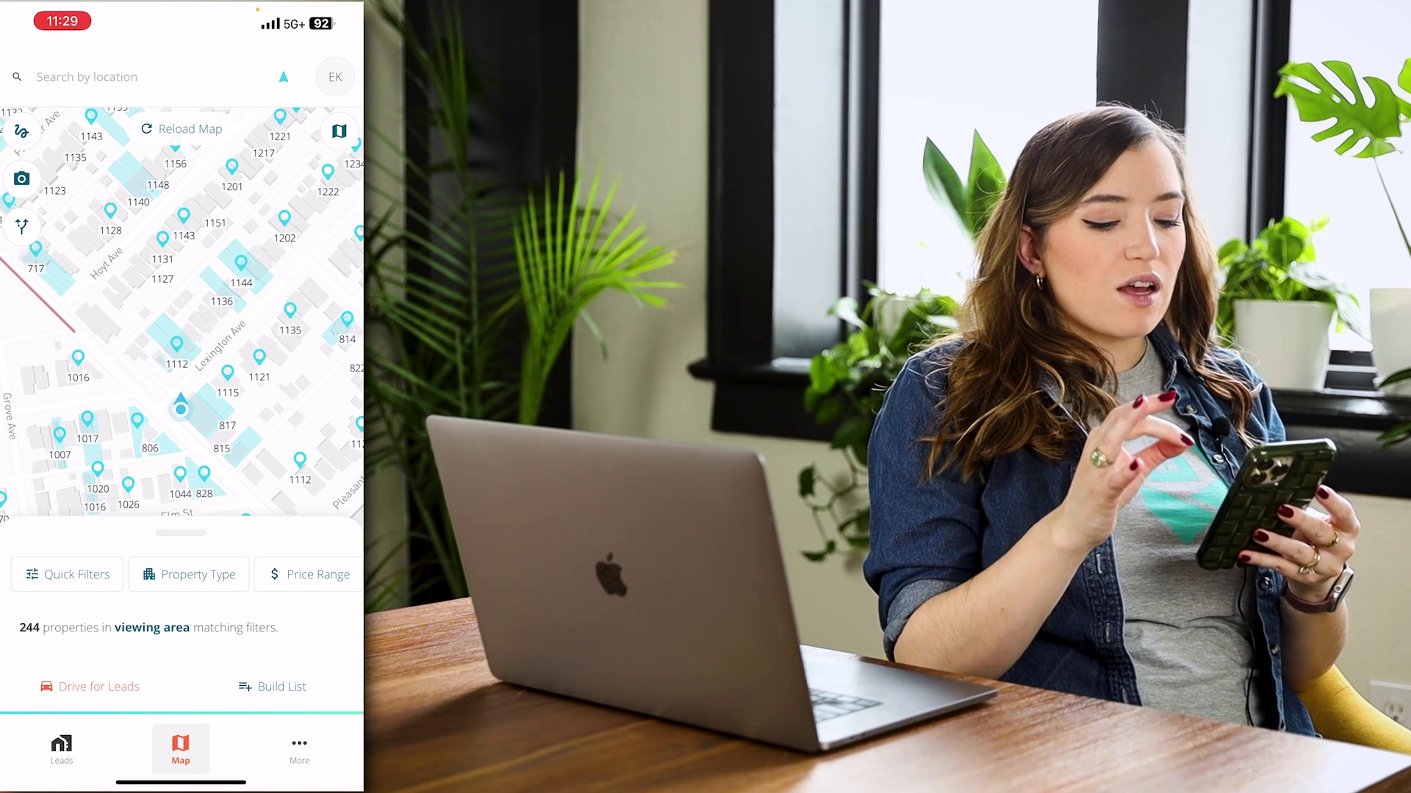
left_click(283, 76)
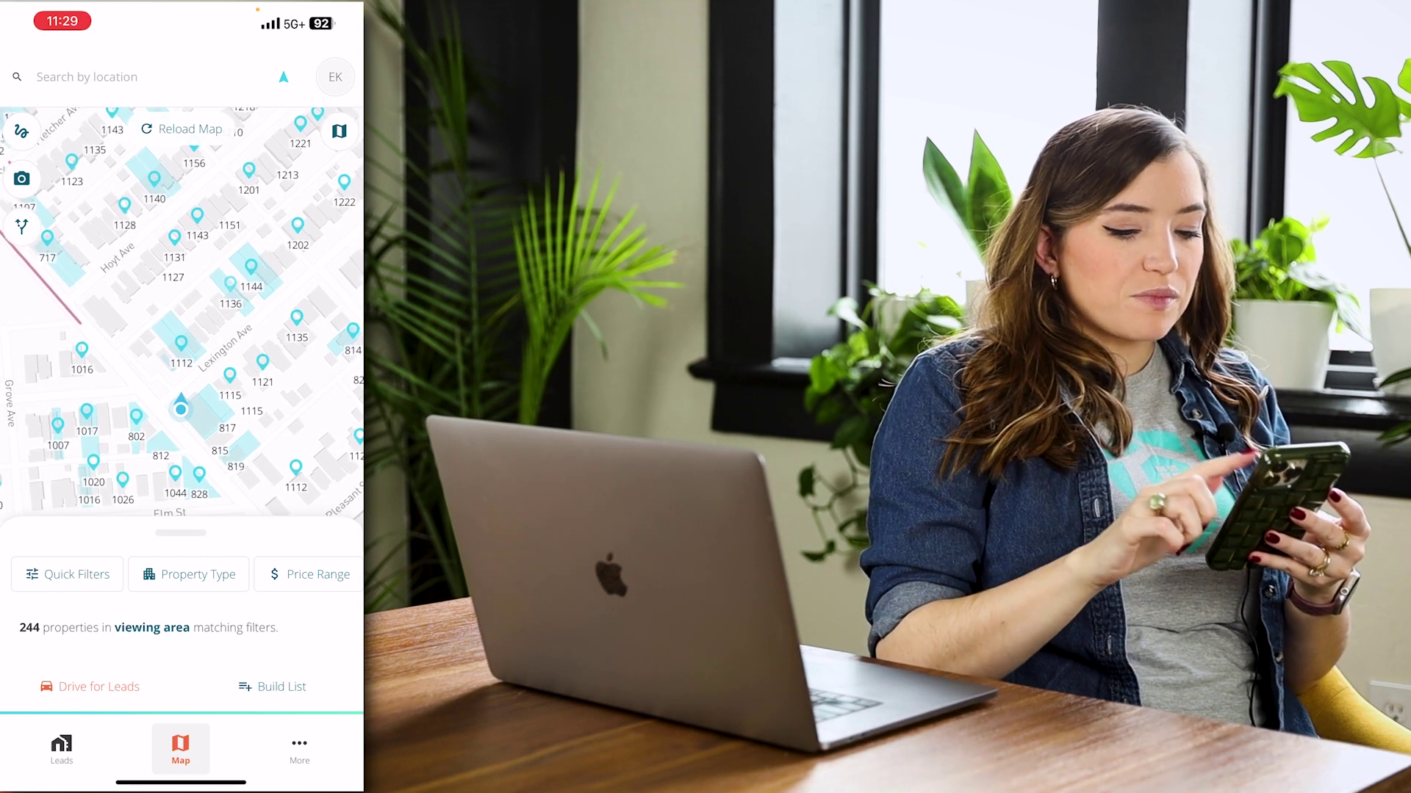
left_click(338, 131)
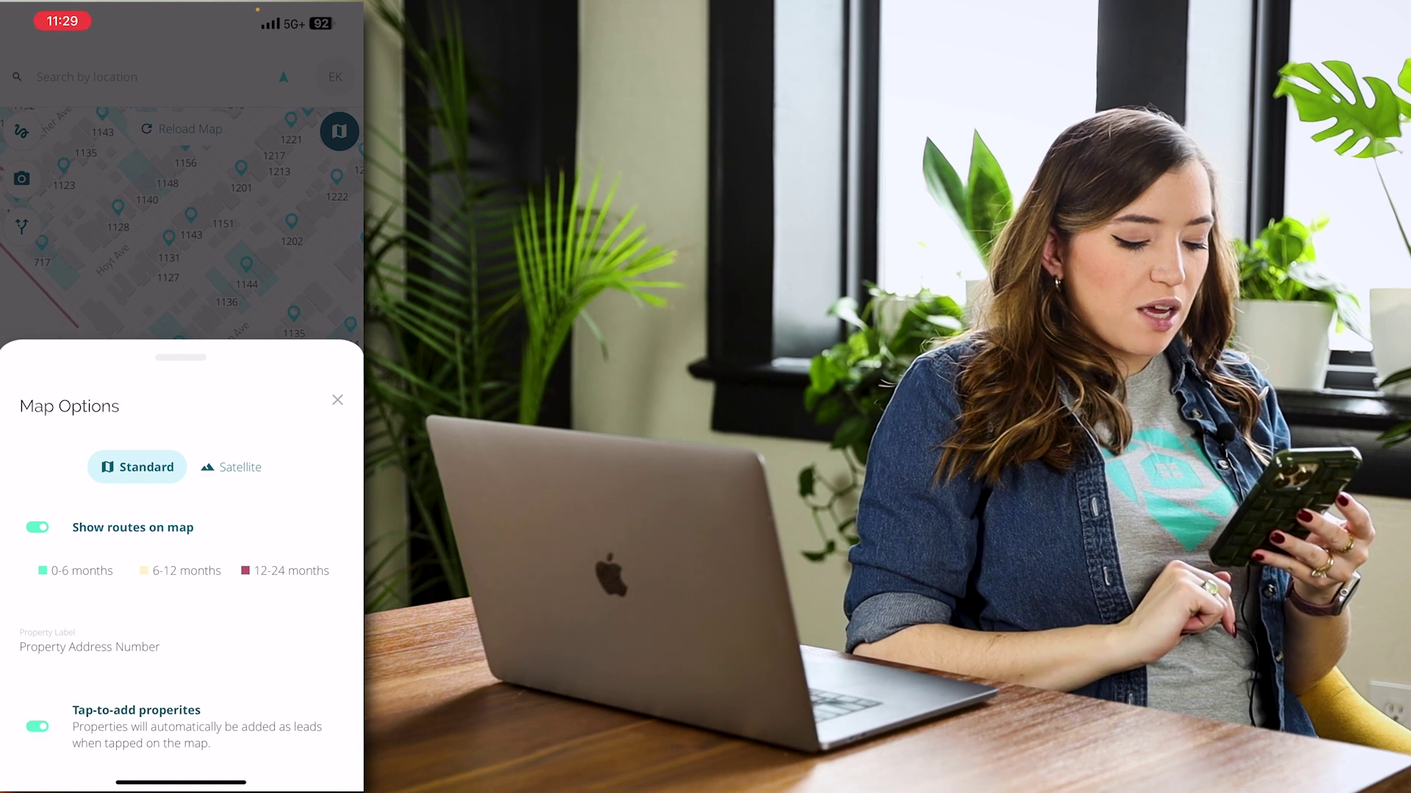
left_click(337, 400)
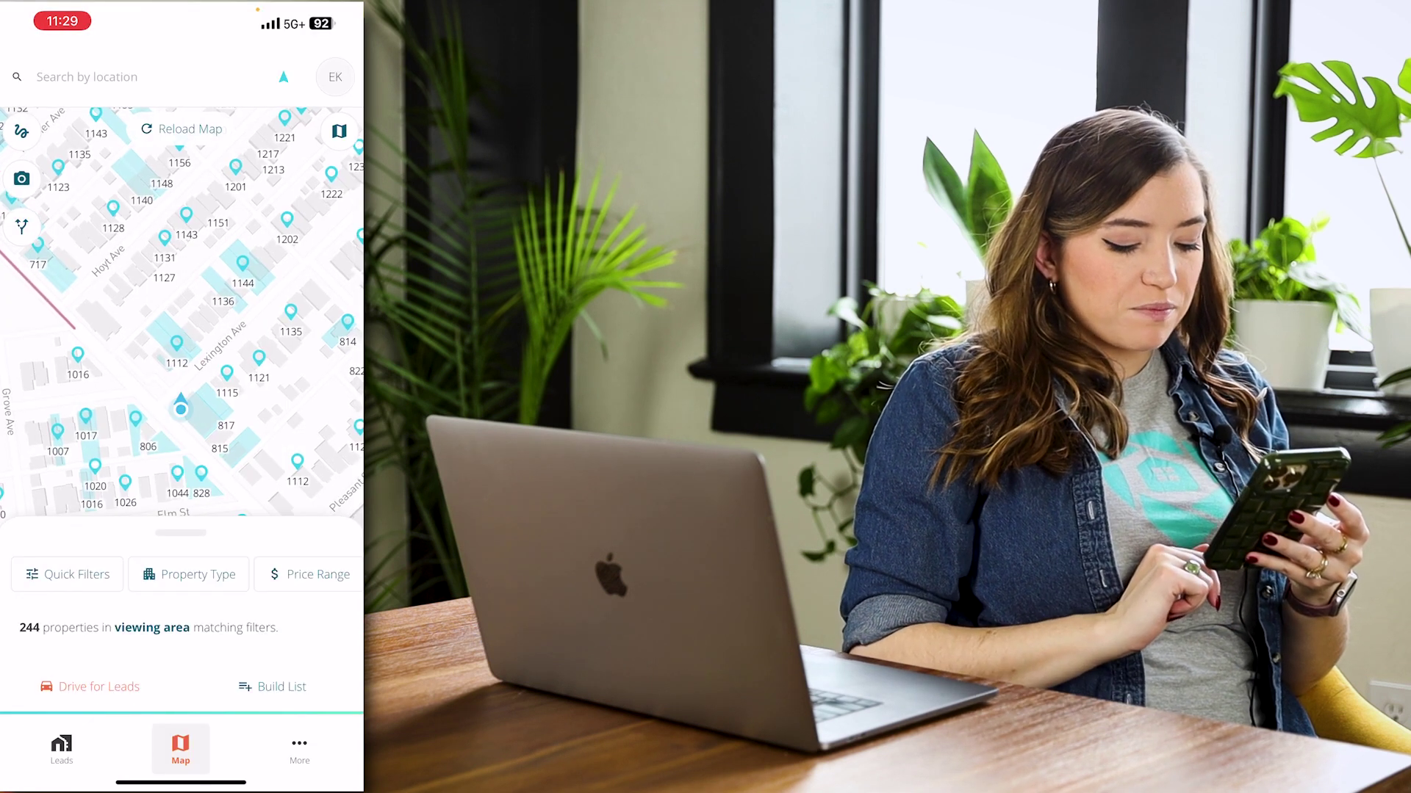
scroll(181, 574, "right", 5)
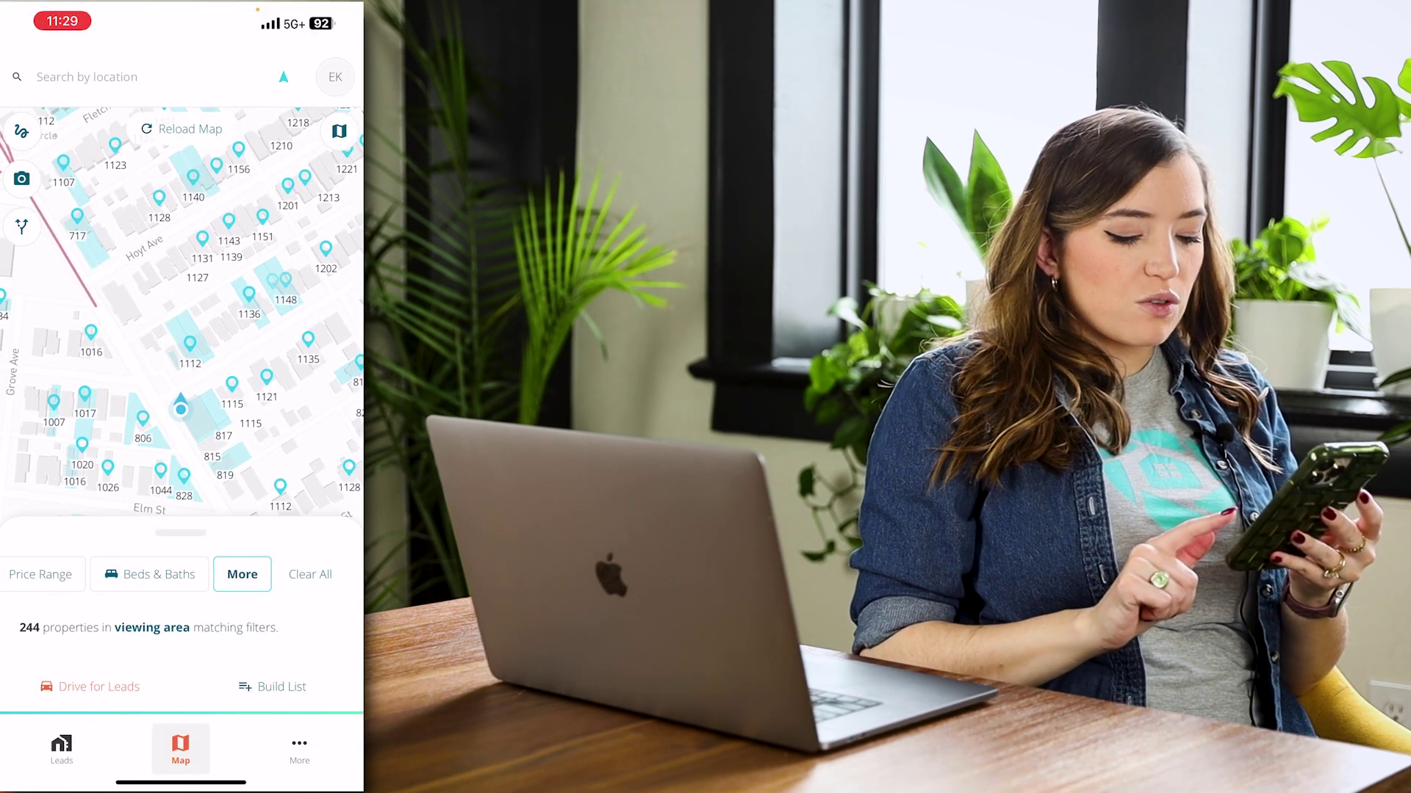
scroll(181, 573, "left", 3)
scroll(182, 574, "right", 5)
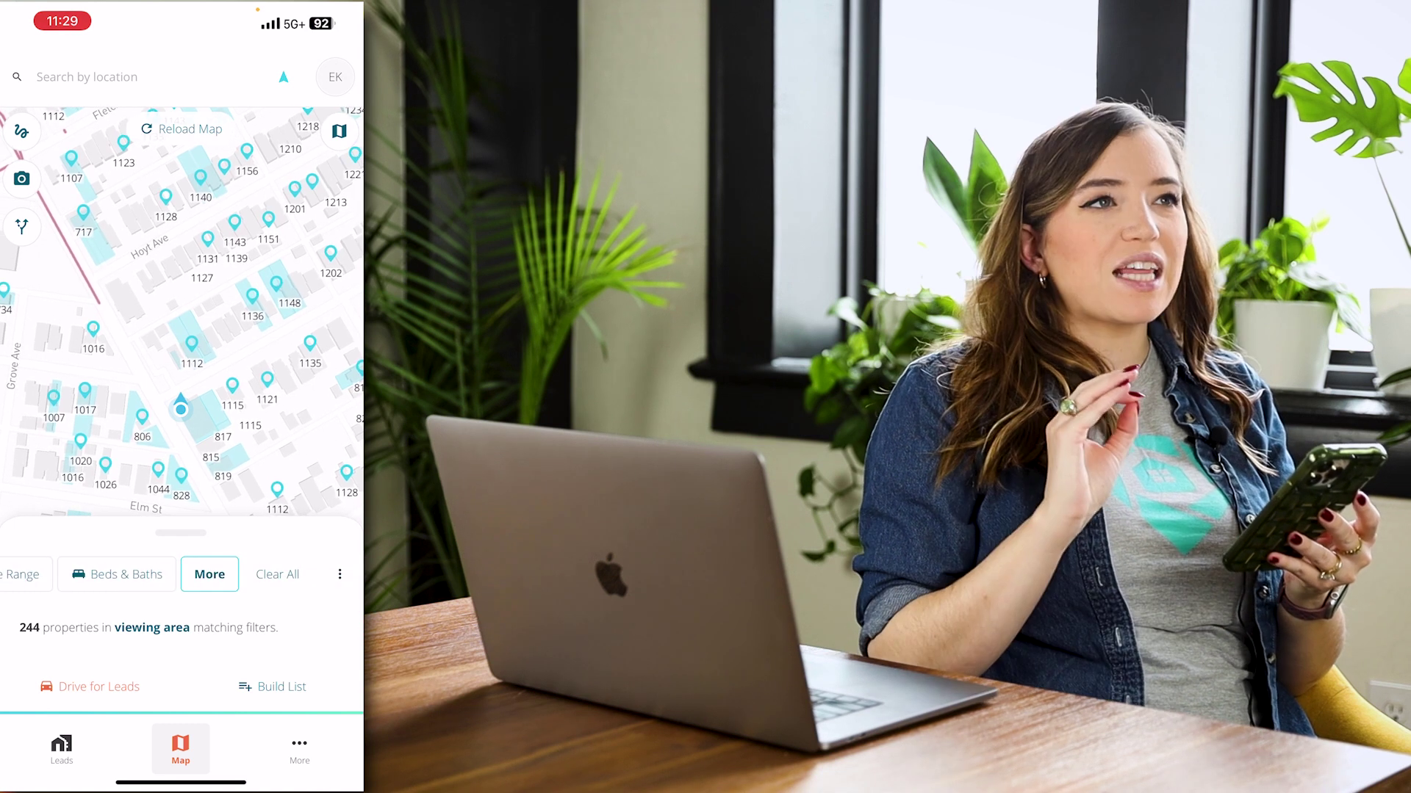